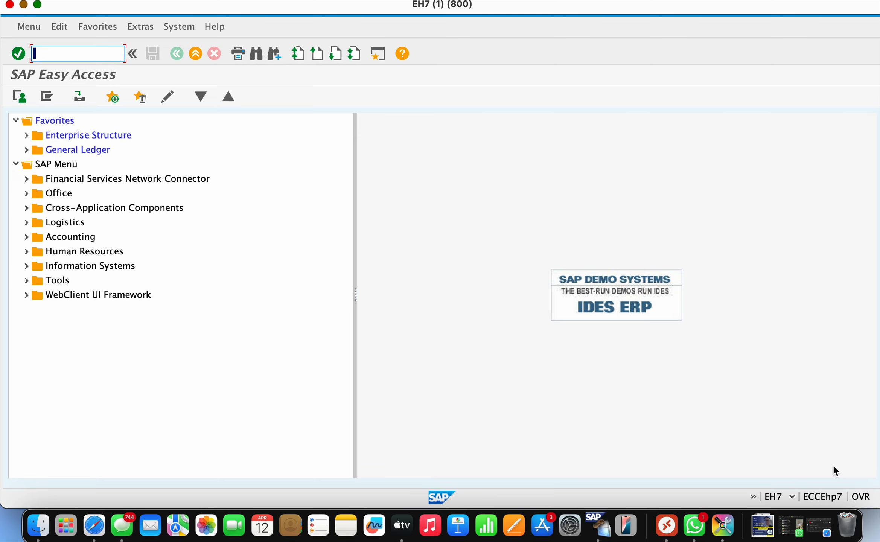
# - Run transaction SPRO and display the SAP Reference IMG
pyautogui.write('spro')
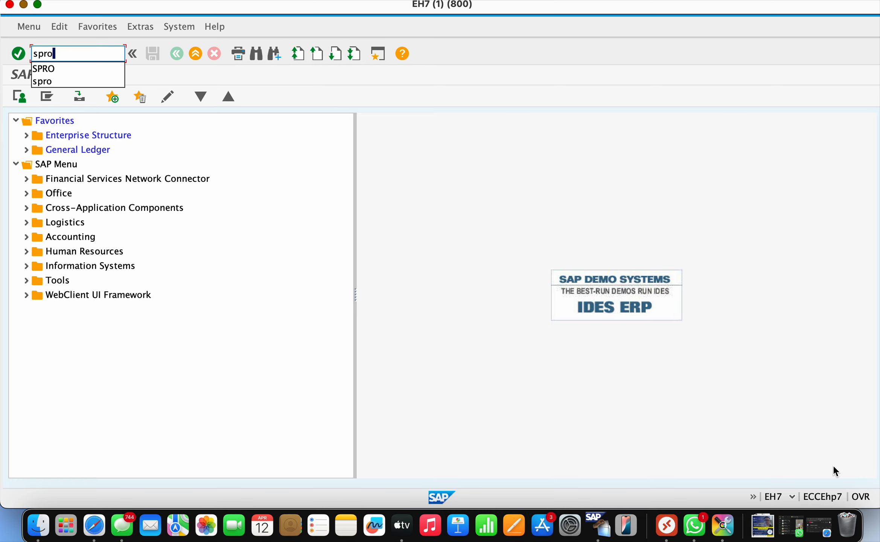
pyautogui.click(48, 68)
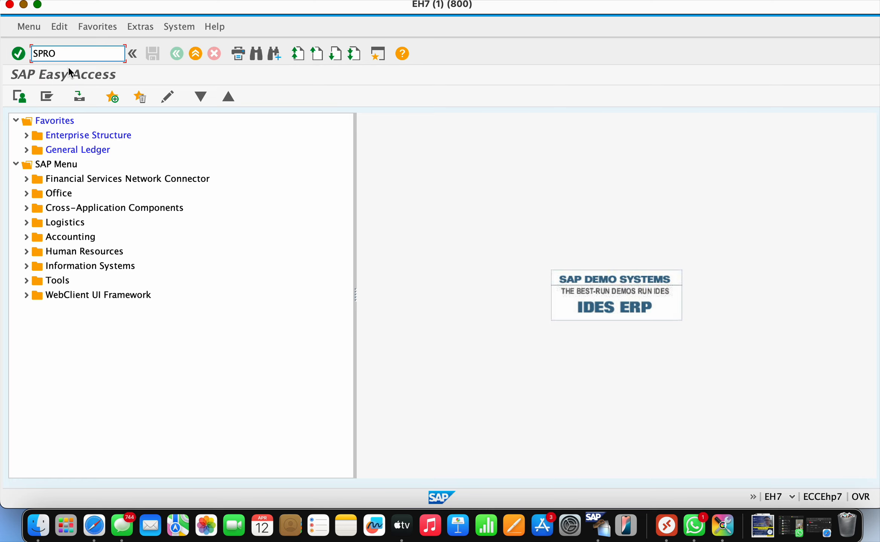
pyautogui.press('Return')
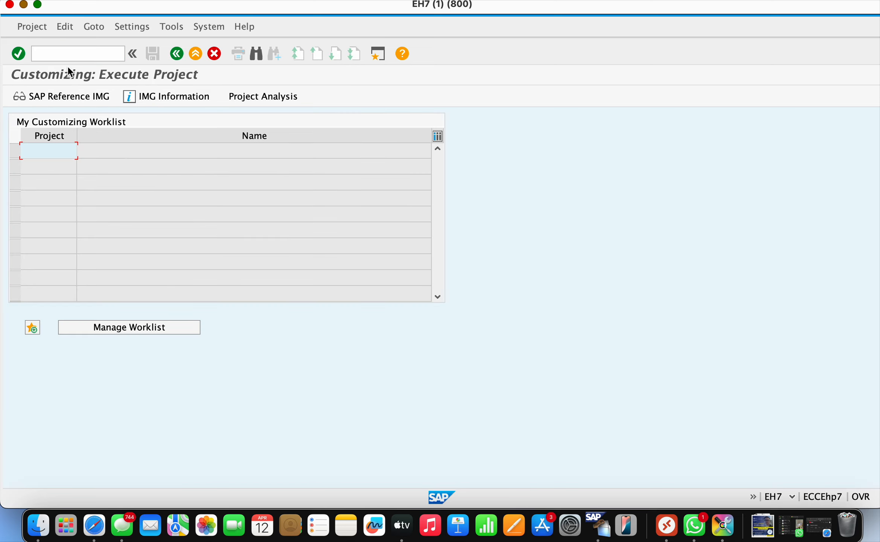
pyautogui.click(66, 97)
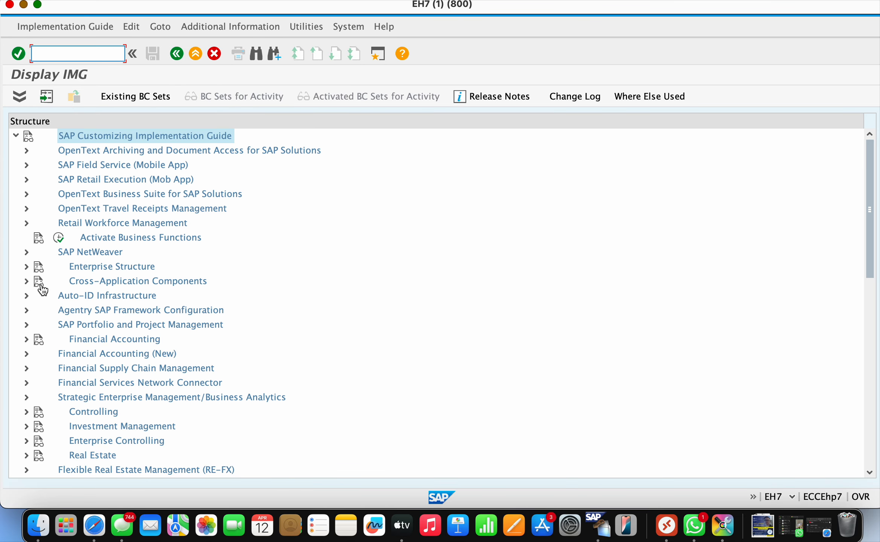
# - Expand Enterprise Structure, Definition and Financial Accounting in the IMG, and view the activities under Edit, Copy, Delete, Check Company Code
pyautogui.click(26, 267)
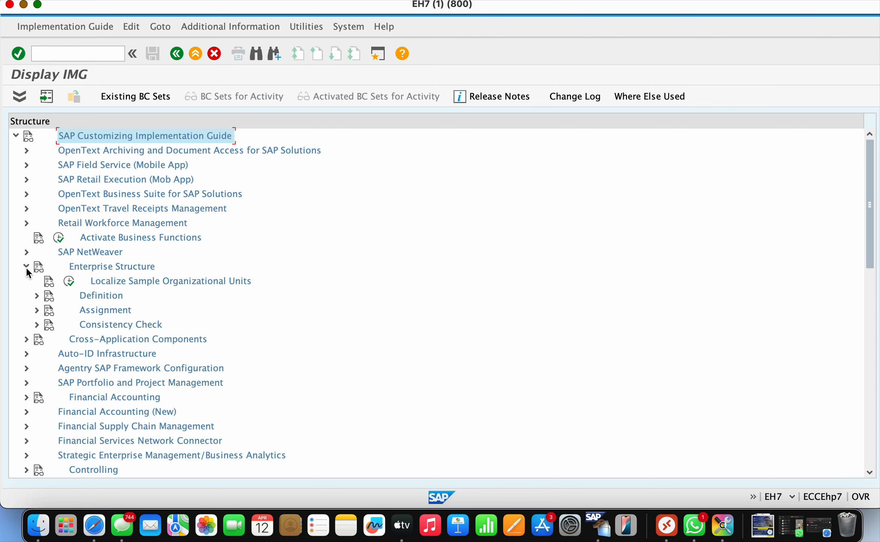
pyautogui.click(37, 296)
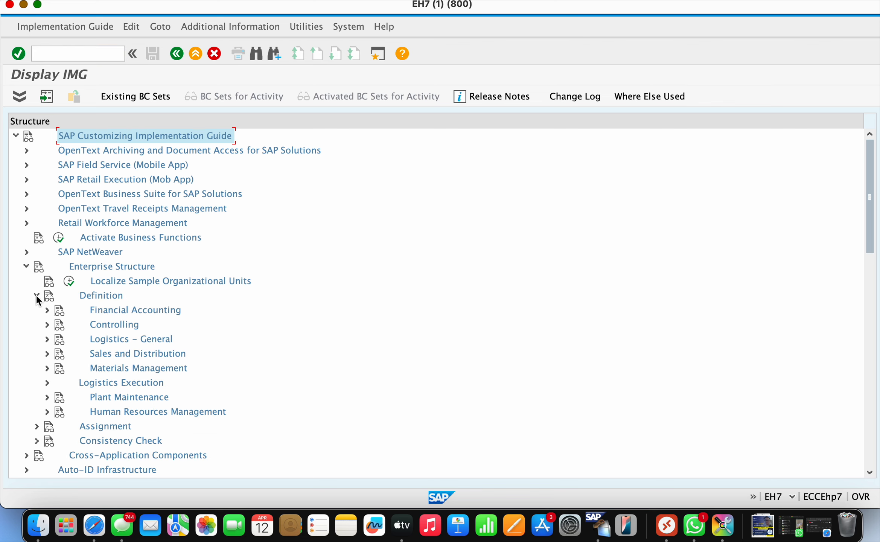
pyautogui.click(47, 310)
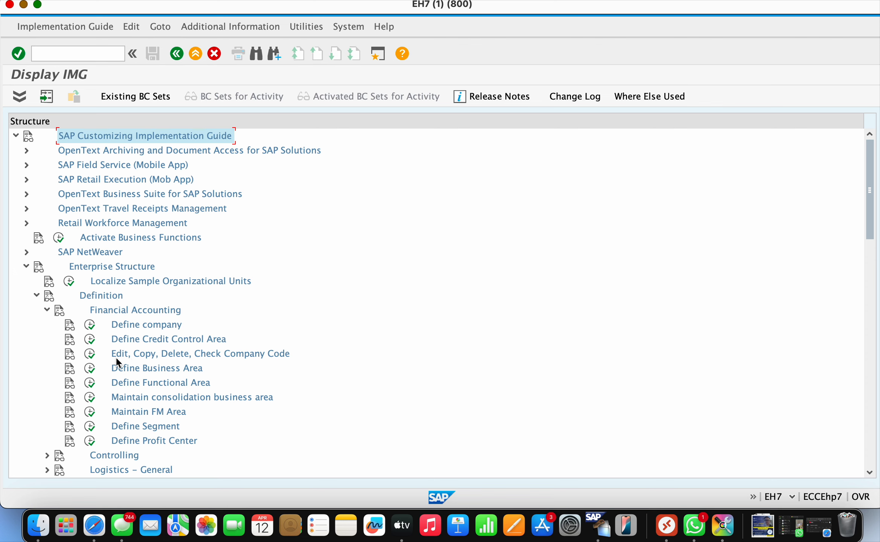
pyautogui.click(91, 354)
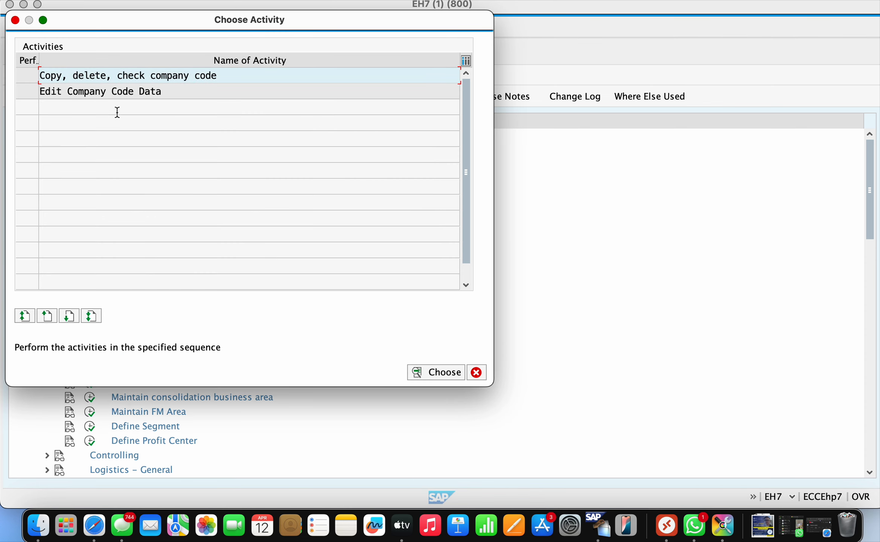
pyautogui.click(15, 20)
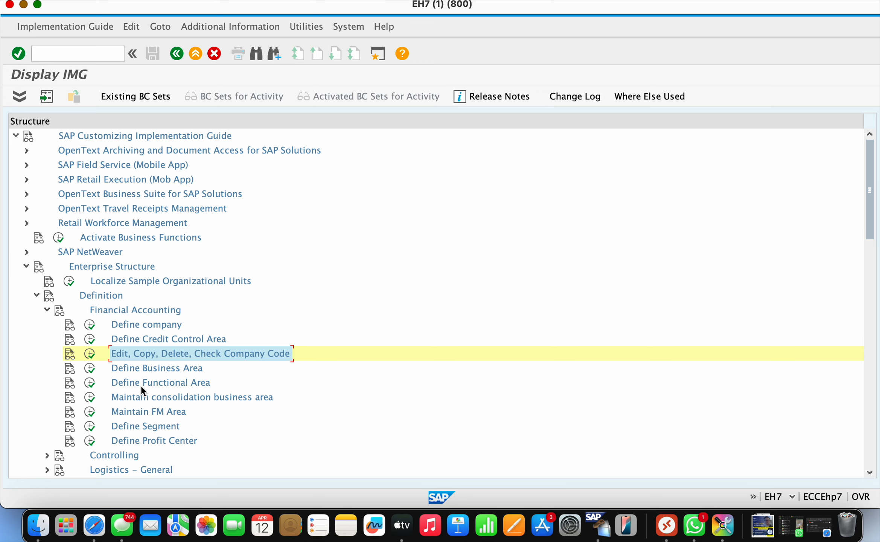
# - Read the documentation of the Edit, Copy, Delete, Check Company Code activity, including the information needed to define a company code, and return to the IMG
pyautogui.click(71, 360)
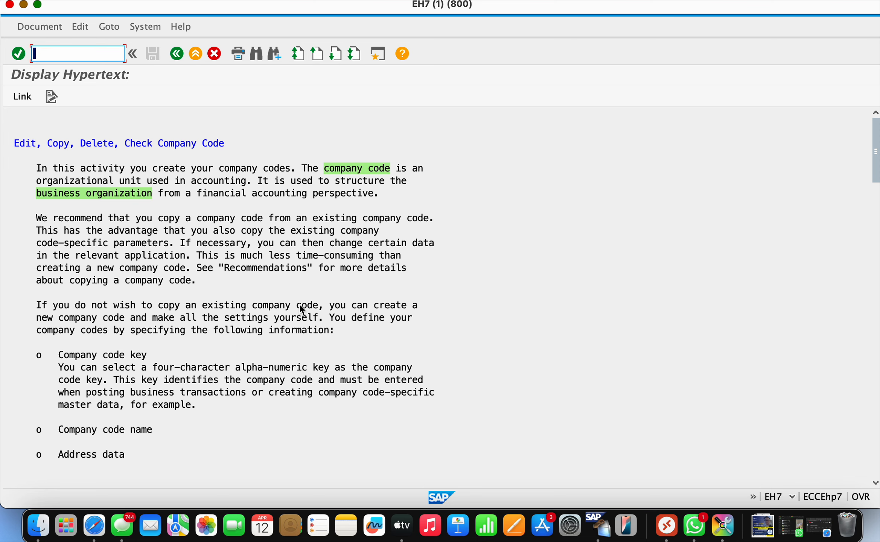
pyautogui.scroll(-2, 298, 305)
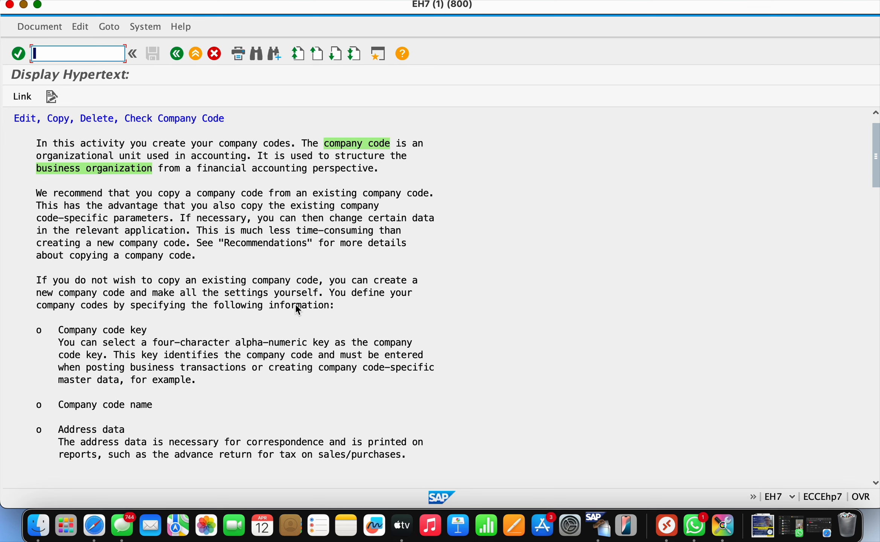
pyautogui.scroll(-4, 297, 306)
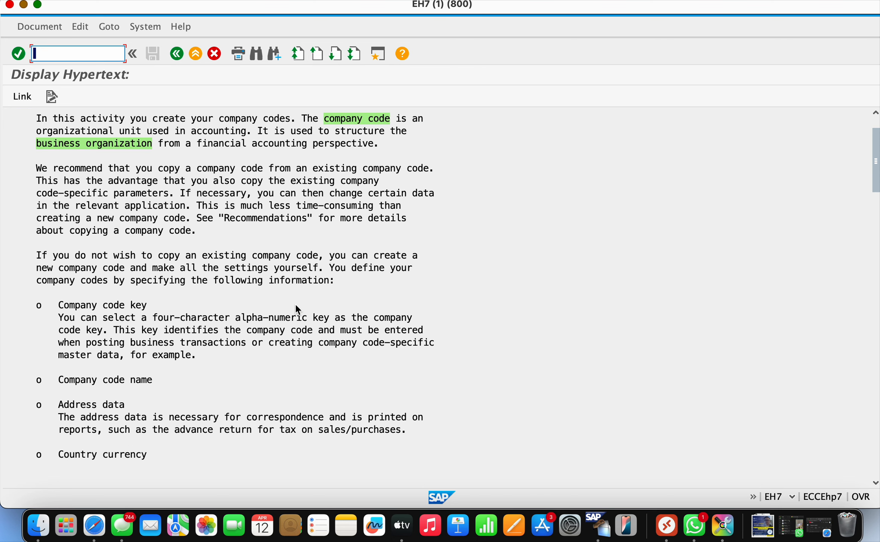
pyautogui.scroll(-1, 297, 308)
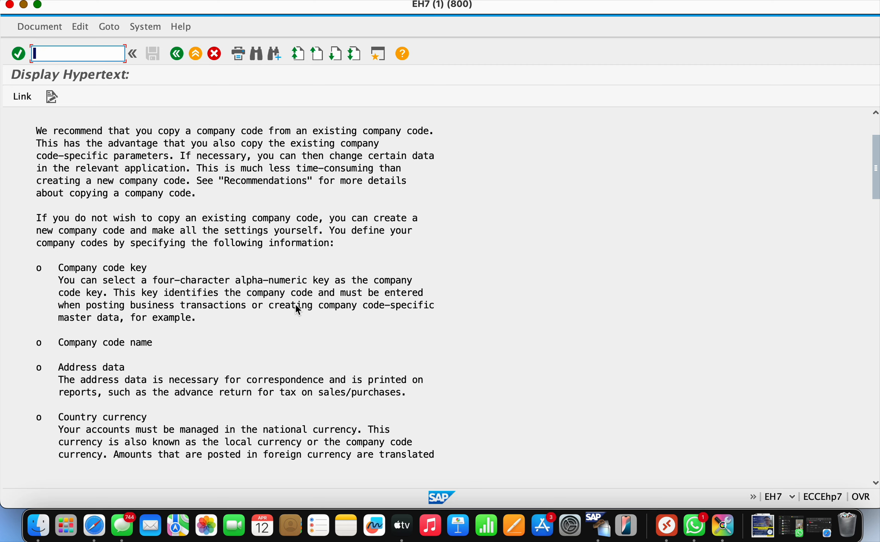
pyautogui.scroll(1, 281, 381)
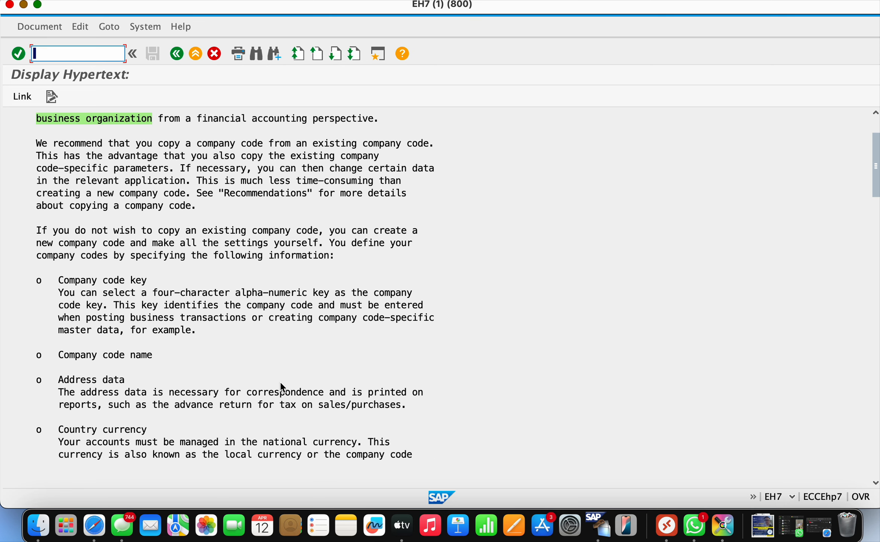
pyautogui.scroll(-2, 167, 379)
pyautogui.scroll(-2, 166, 379)
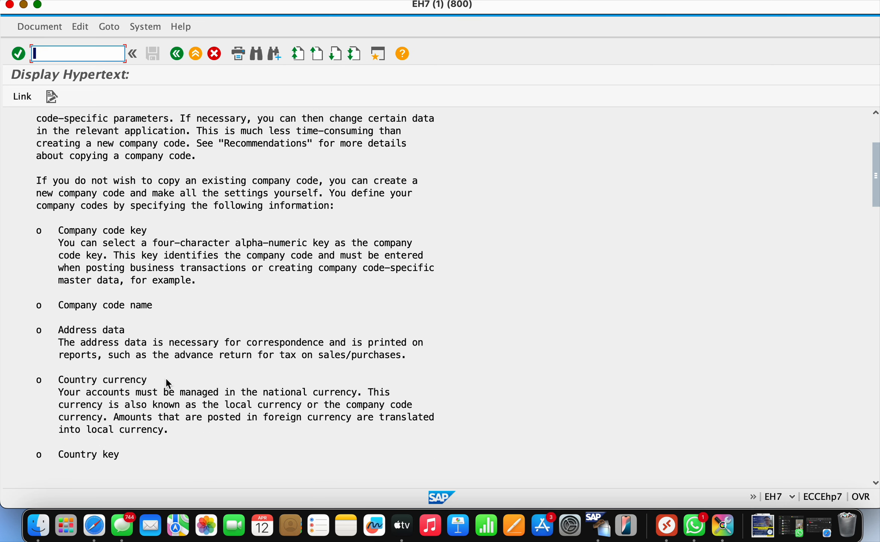
pyautogui.scroll(-2, 167, 382)
pyautogui.scroll(-5, 167, 382)
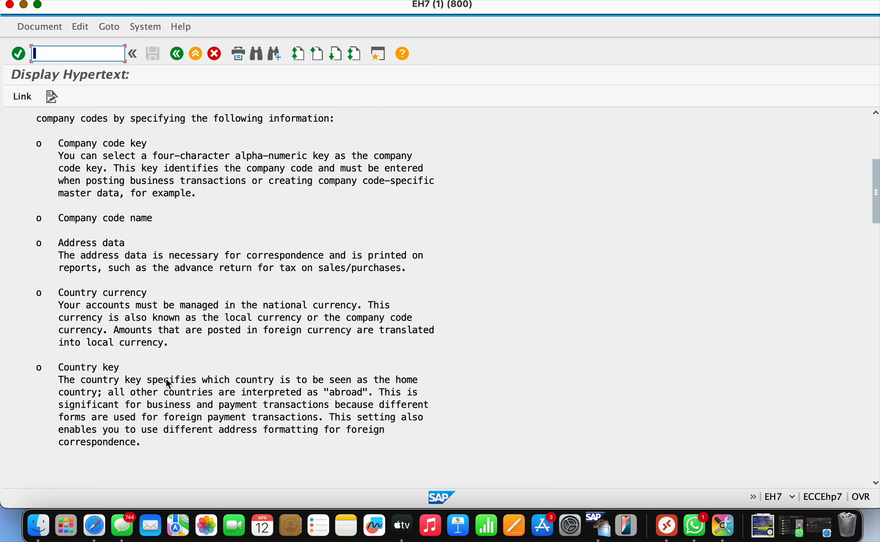
pyautogui.scroll(4, 167, 382)
pyautogui.scroll(3, 166, 378)
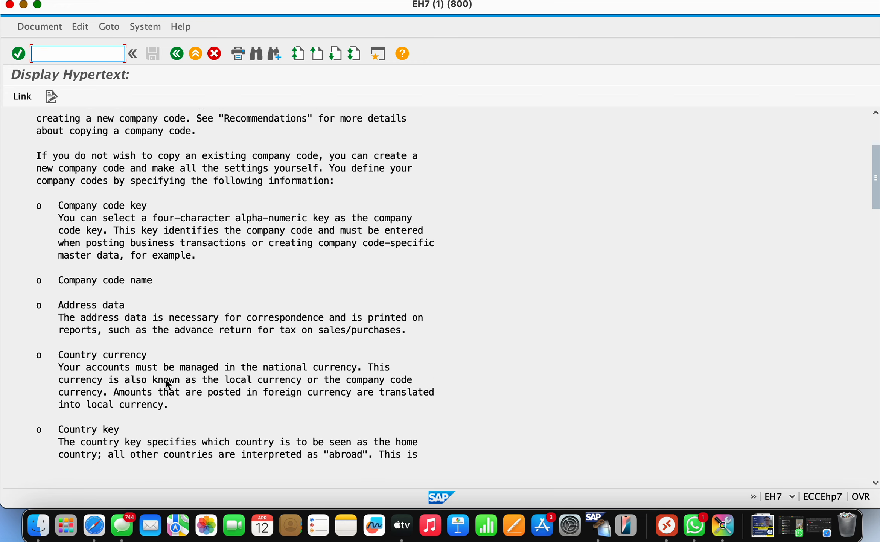
pyautogui.scroll(2, 165, 378)
pyautogui.scroll(6, 167, 382)
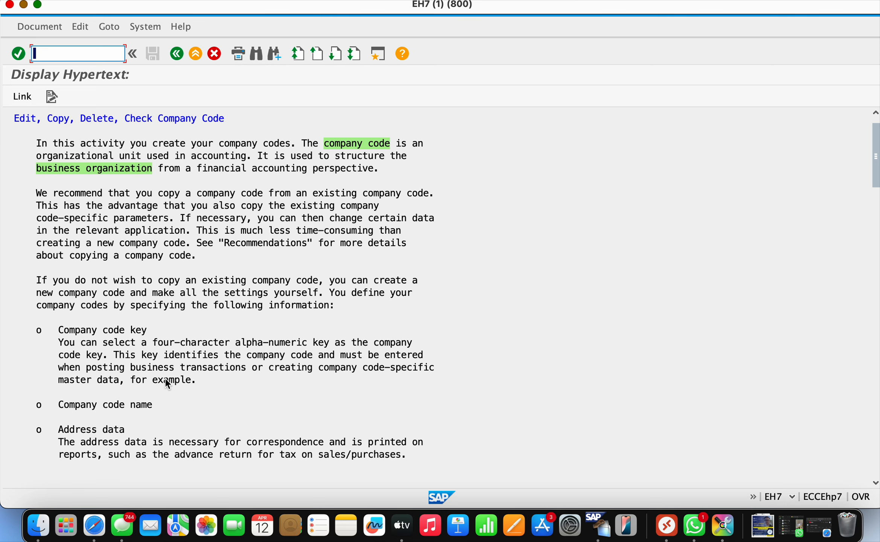
pyautogui.scroll(2, 166, 380)
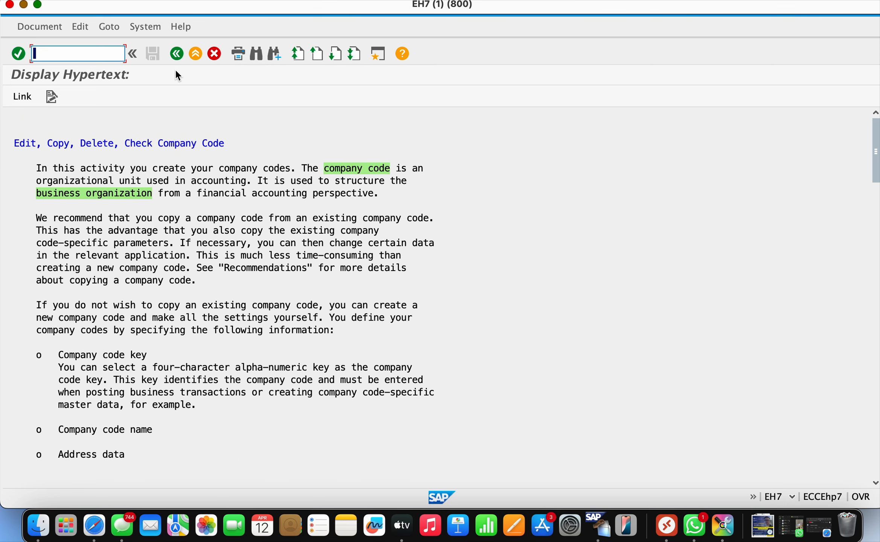
pyautogui.click(175, 53)
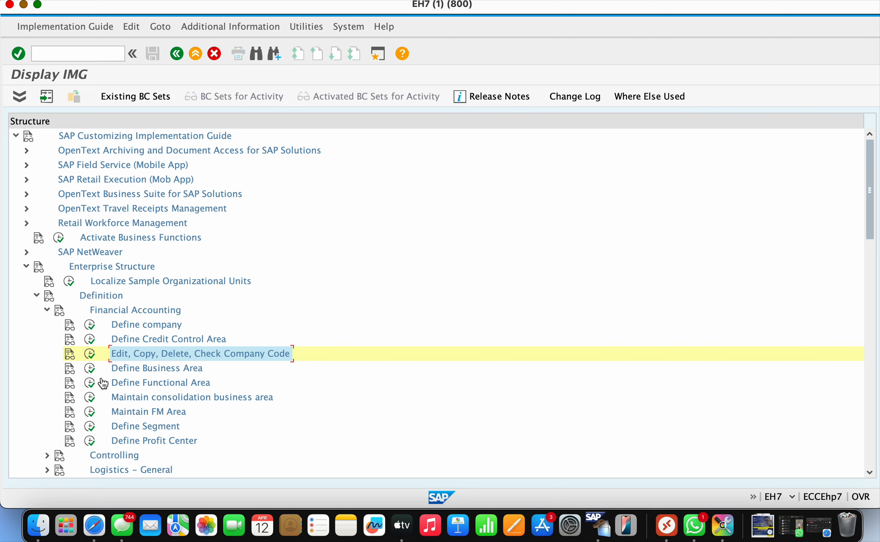
# - Open the Edit Company Code Data activity under Edit, Copy, Delete, Check Company Code and start a new entry
pyautogui.click(89, 356)
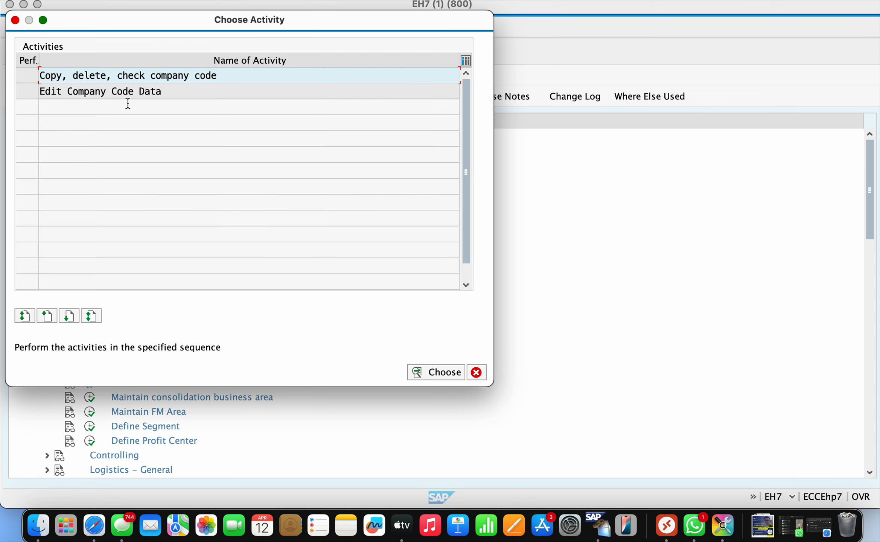
pyautogui.click(129, 91)
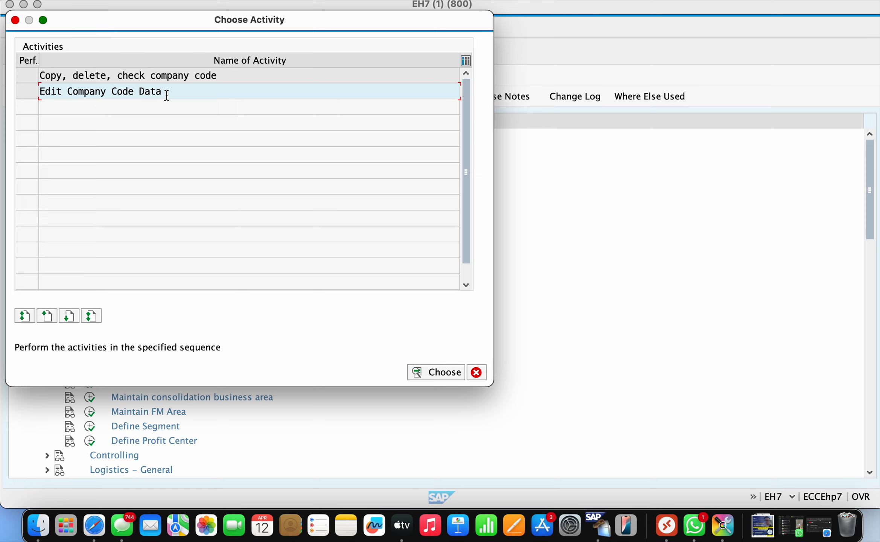
pyautogui.press('Up')
pyautogui.doubleClick(150, 93)
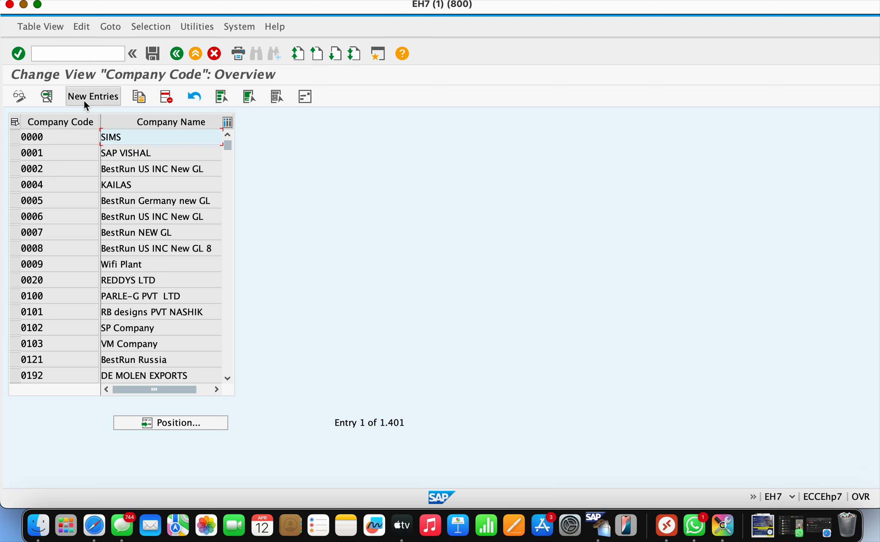
pyautogui.click(109, 98)
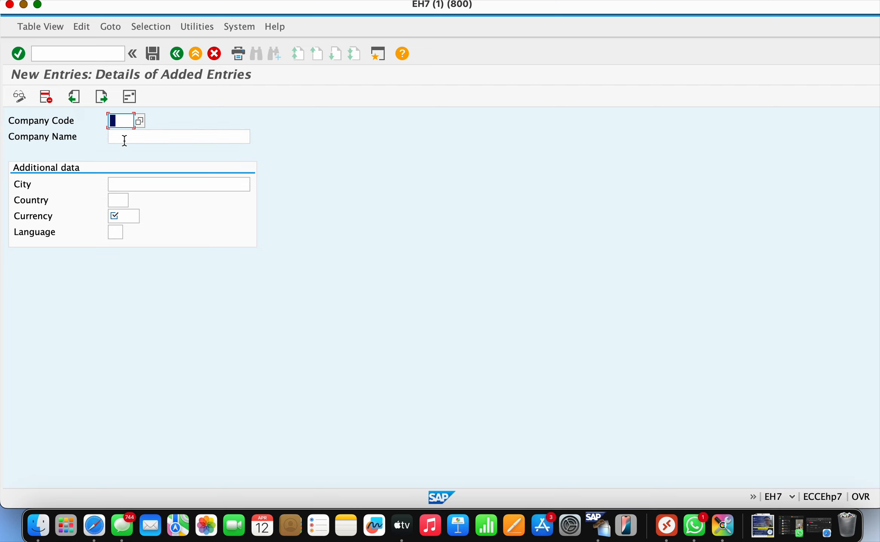
# - Enter company code 0786 and the company name "National projects" in the new entry
pyautogui.click(122, 138)
pyautogui.click(122, 123)
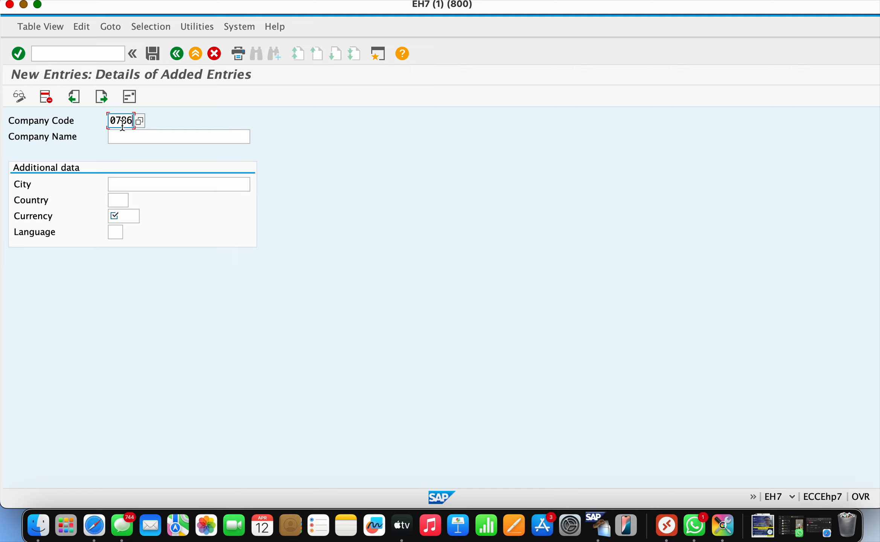
pyautogui.click(120, 135)
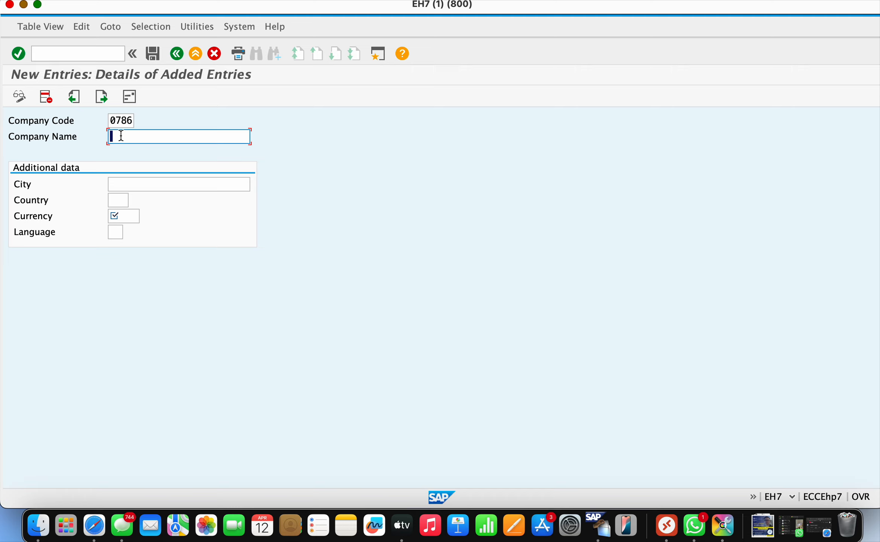
pyautogui.write('National projects')
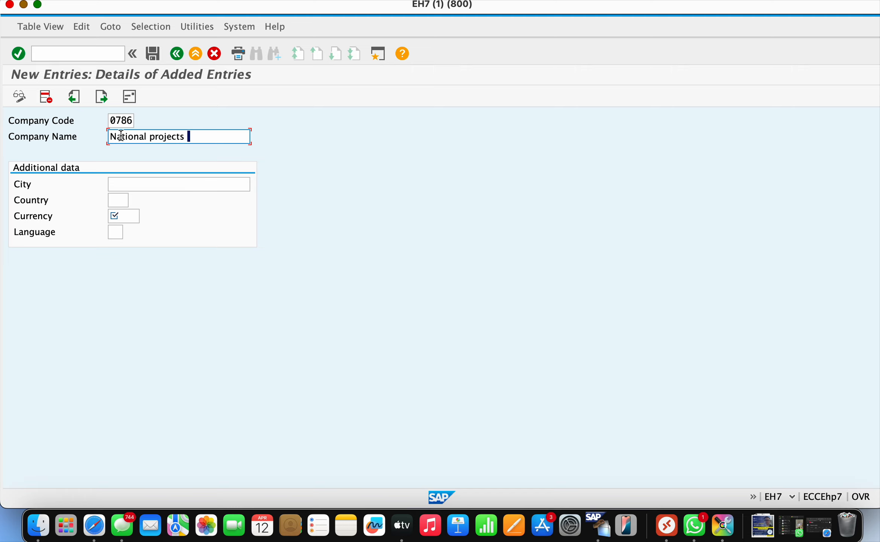
# - Set the company's city to NOIDA and its country to "in" in the additional data
pyautogui.click(143, 188)
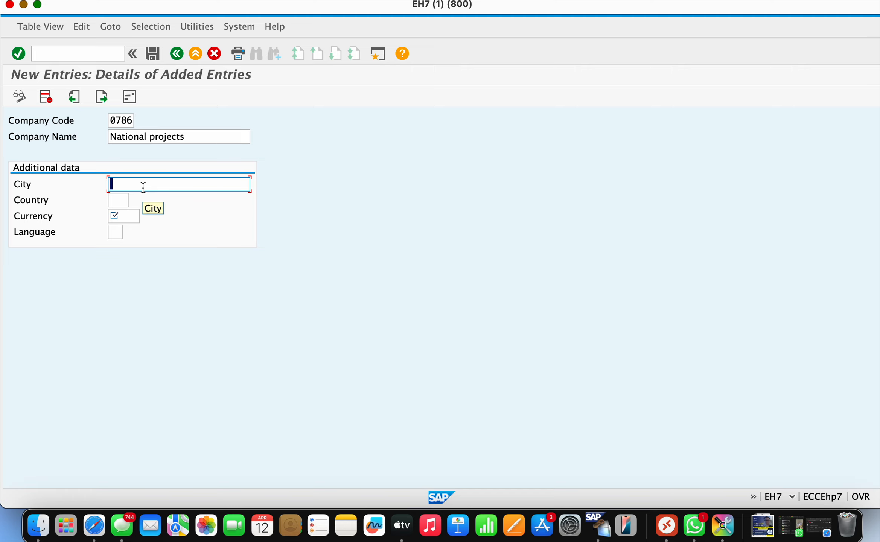
pyautogui.write('NoIDA')
pyautogui.press('BackSpace')
pyautogui.press('BackSpace')
pyautogui.press('BackSpace')
pyautogui.press('BackSpace')
pyautogui.write('OIDA')
pyautogui.click(124, 201)
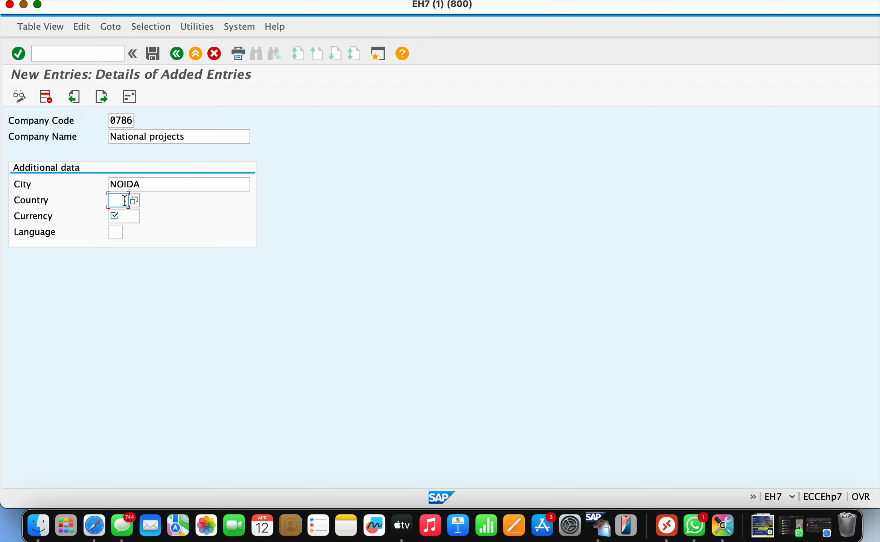
pyautogui.write('in')
pyautogui.click(134, 201)
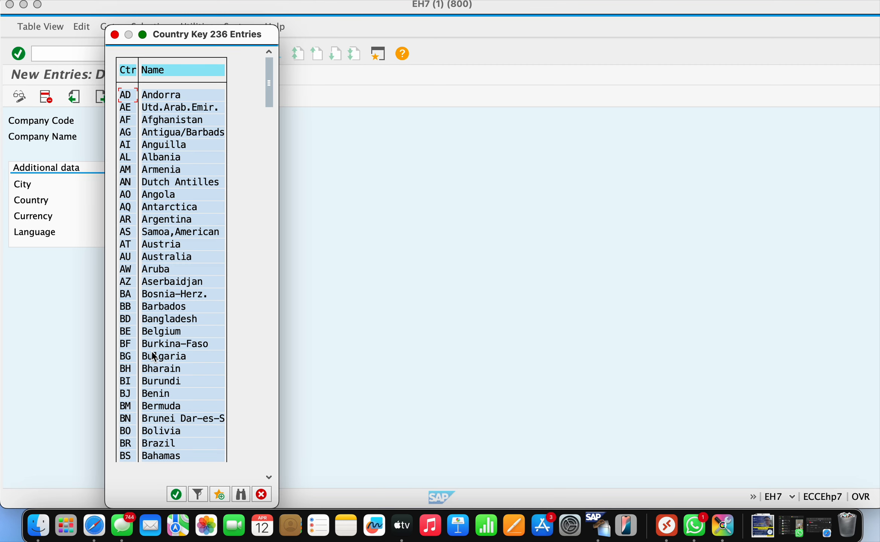
pyautogui.click(114, 39)
# - Set the currency to "inr" and the language to "en", and submit the new company code entry
pyautogui.click(121, 221)
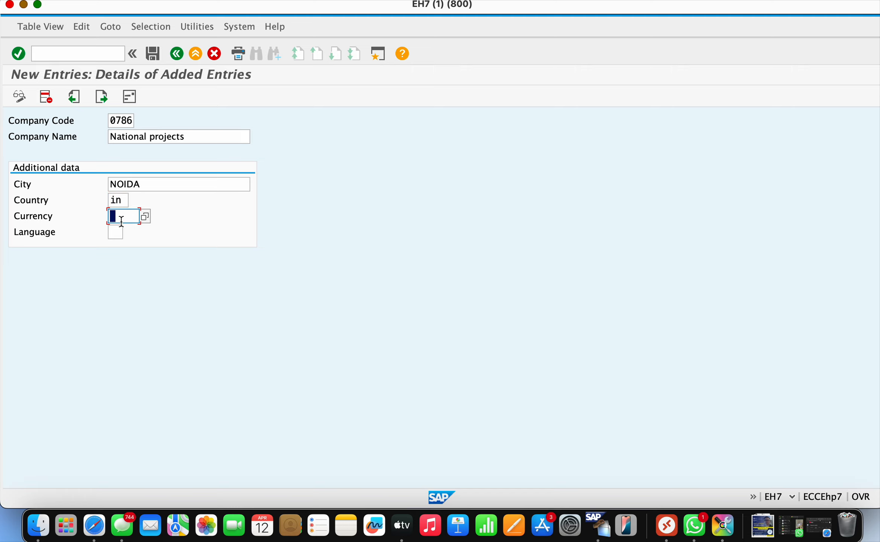
pyautogui.write('inr')
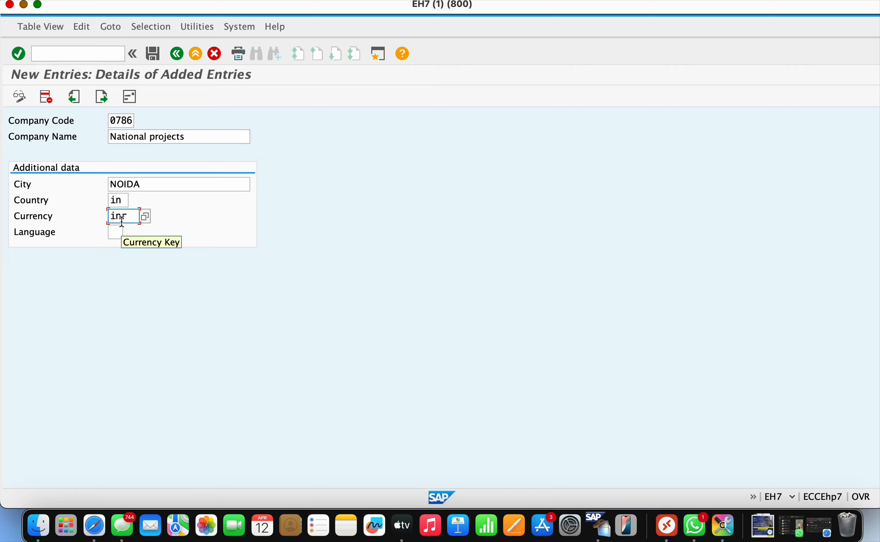
pyautogui.click(116, 233)
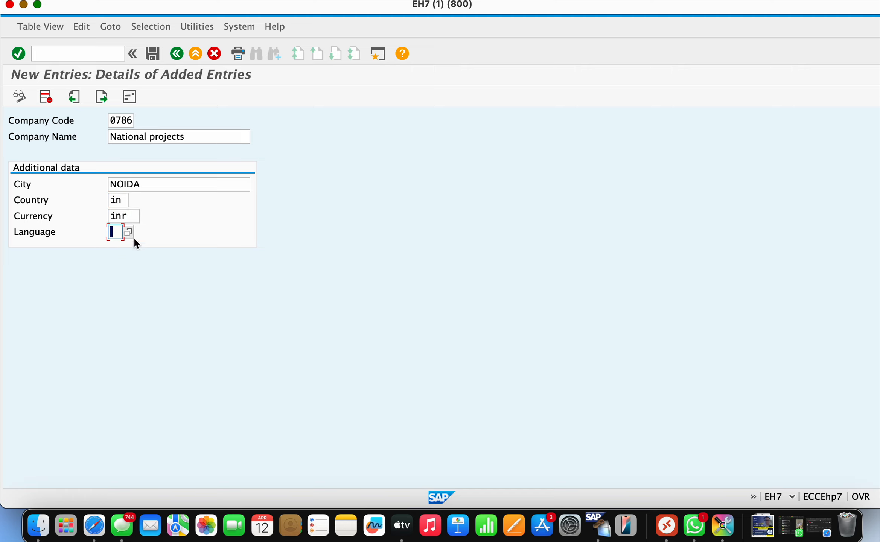
pyautogui.write('en')
pyautogui.press('Return')
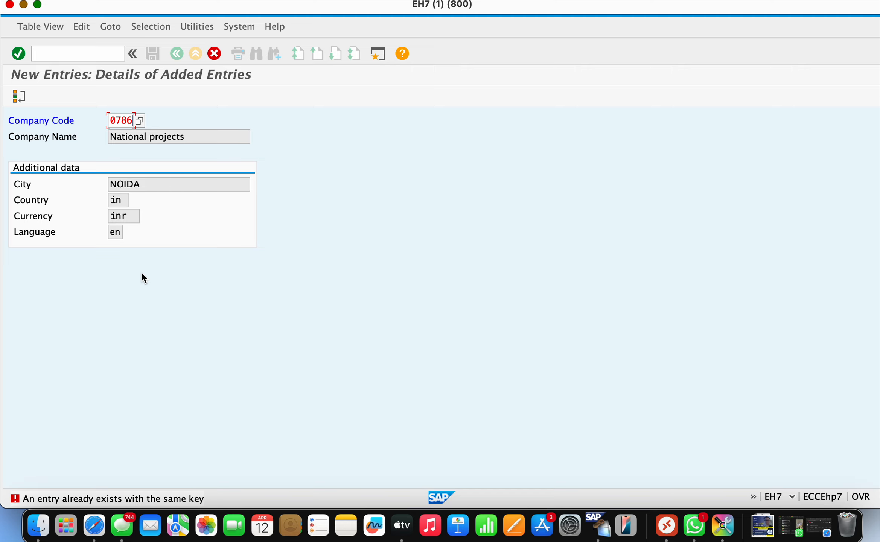
# - Try 8686 as the company code of the new entry
pyautogui.press('BackSpace')
pyautogui.press('BackSpace')
pyautogui.press('BackSpace')
pyautogui.press('BackSpace')
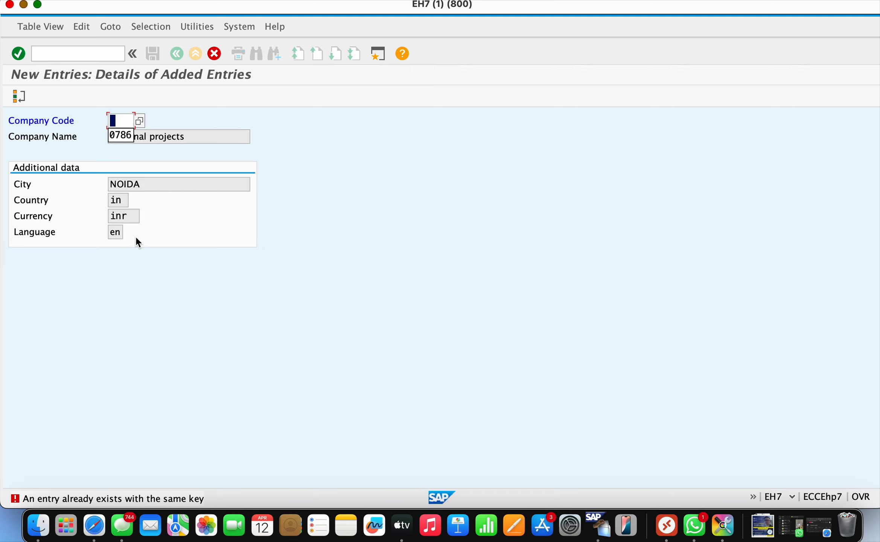
pyautogui.write('8')
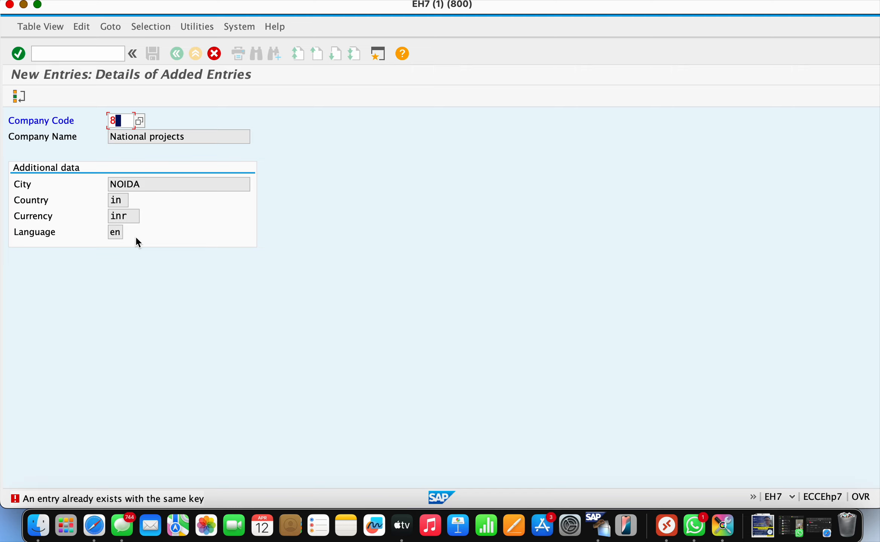
pyautogui.write('686')
# - Try 8888 as the company code in place of 8686
pyautogui.press('BackSpace')
pyautogui.press('BackSpace')
pyautogui.press('BackSpace')
pyautogui.press('BackSpace')
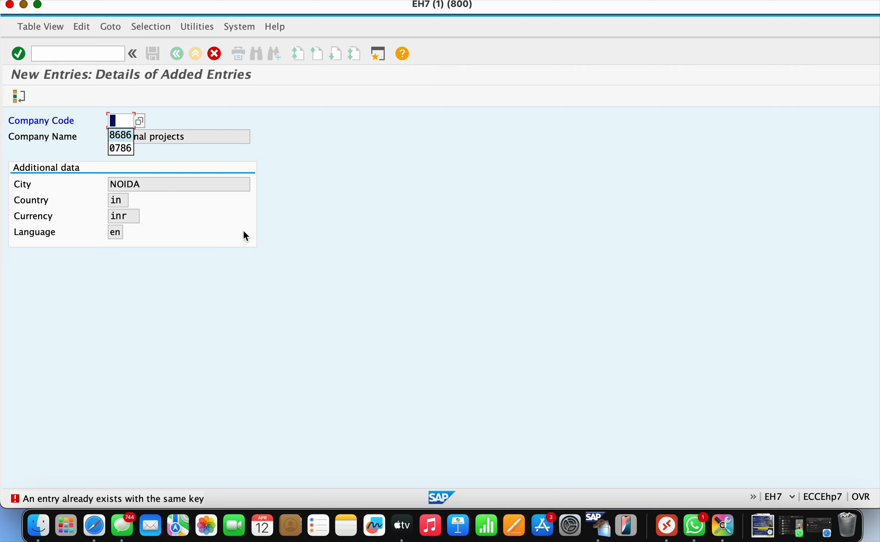
pyautogui.write('44')
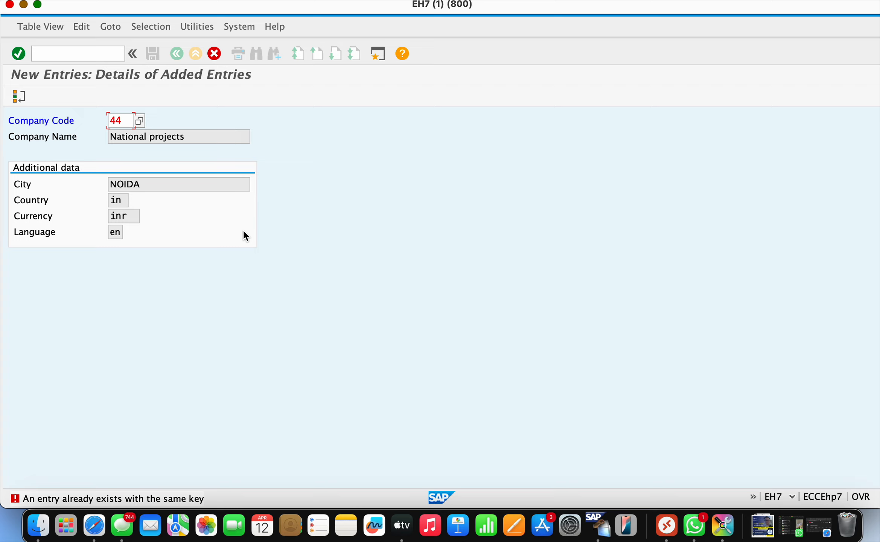
pyautogui.press('BackSpace')
pyautogui.press('BackSpace')
pyautogui.write('8888')
# - Replace the company code with 0808 and submit the entry
pyautogui.press('BackSpace')
pyautogui.press('BackSpace')
pyautogui.press('BackSpace')
pyautogui.press('BackSpace')
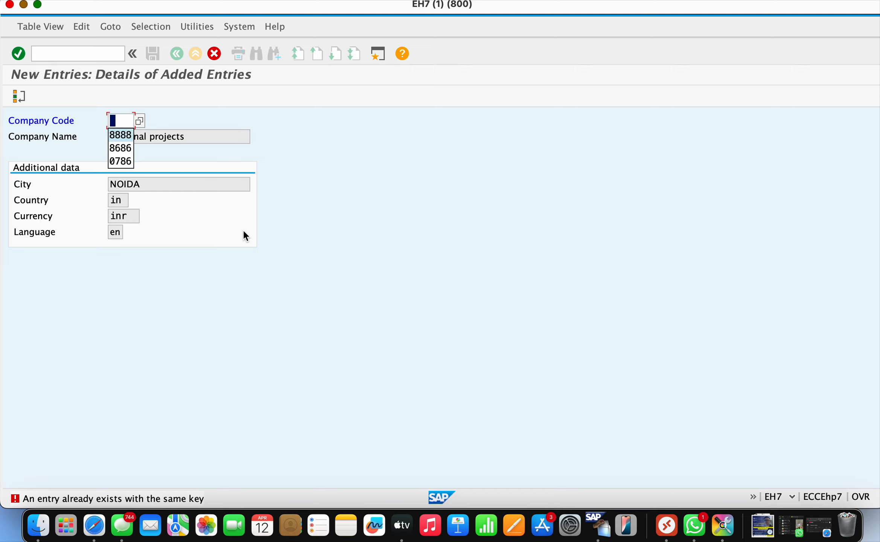
pyautogui.write('0808')
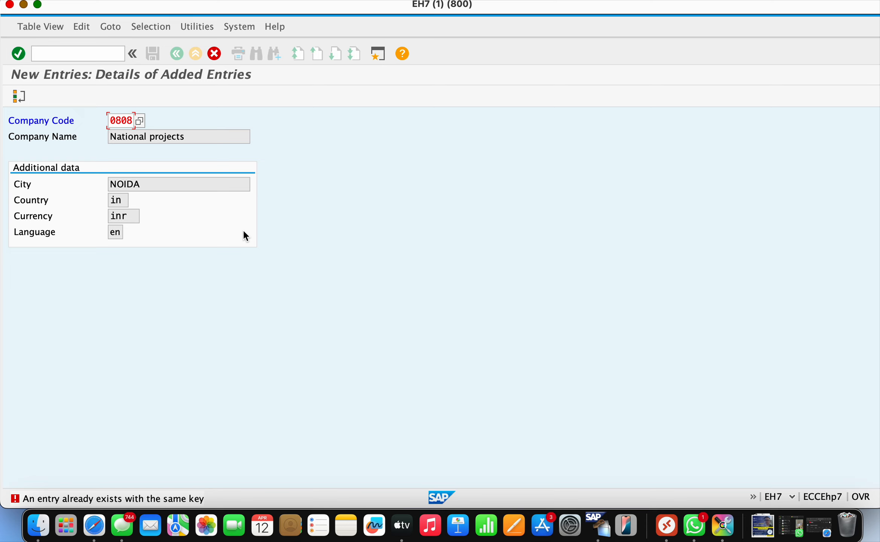
pyautogui.press('Return')
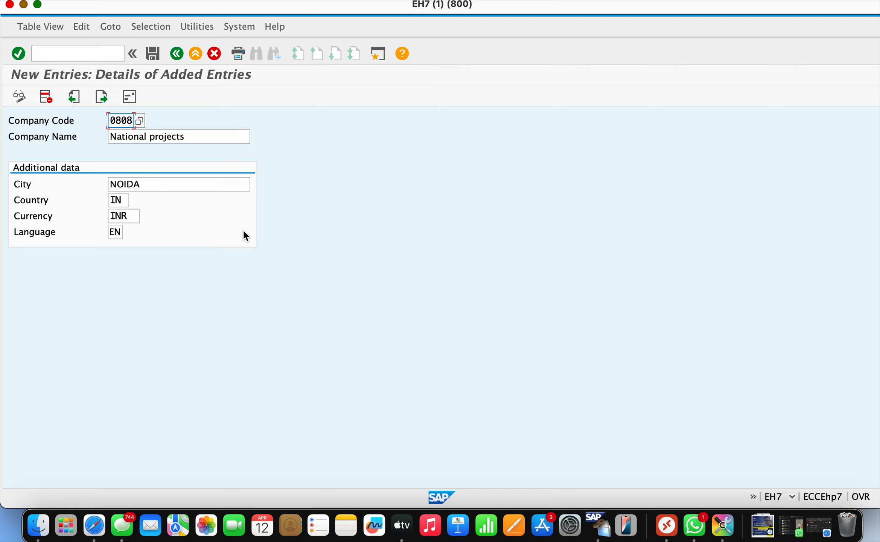
# - Try 5000 as the company code and submit the entry
pyautogui.press('BackSpace')
pyautogui.press('BackSpace')
pyautogui.press('BackSpace')
pyautogui.press('BackSpace')
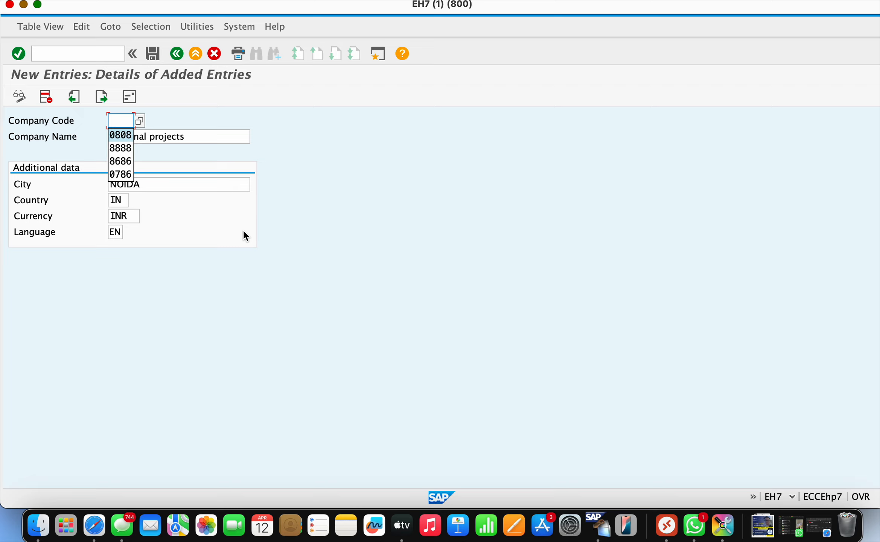
pyautogui.write('5000')
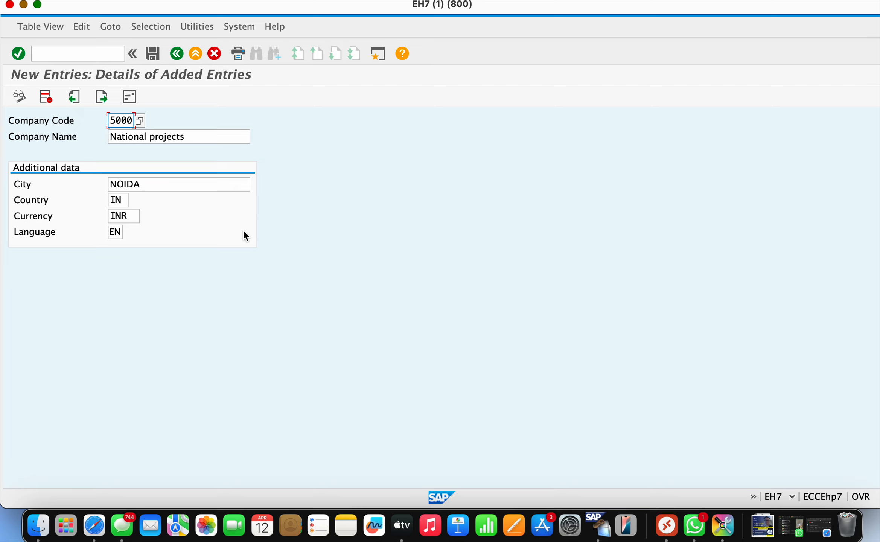
pyautogui.press('Return')
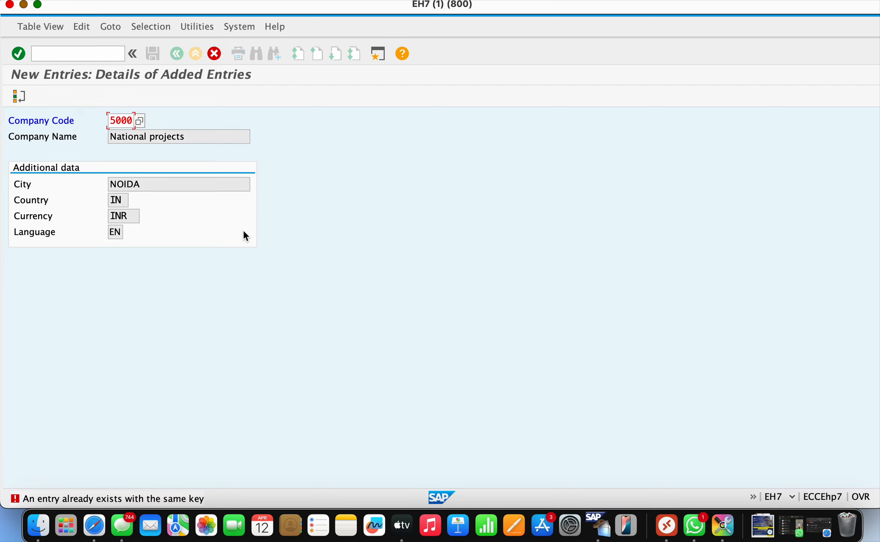
# - Set the company code to 0808 again, submit the entry and save it to open its address form
pyautogui.press('BackSpace')
pyautogui.press('BackSpace')
pyautogui.press('BackSpace')
pyautogui.press('BackSpace')
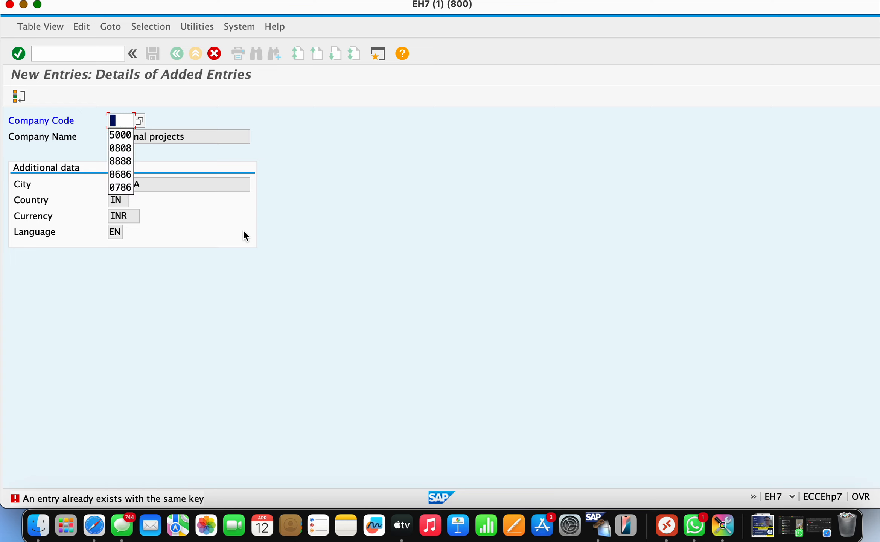
pyautogui.write('0808')
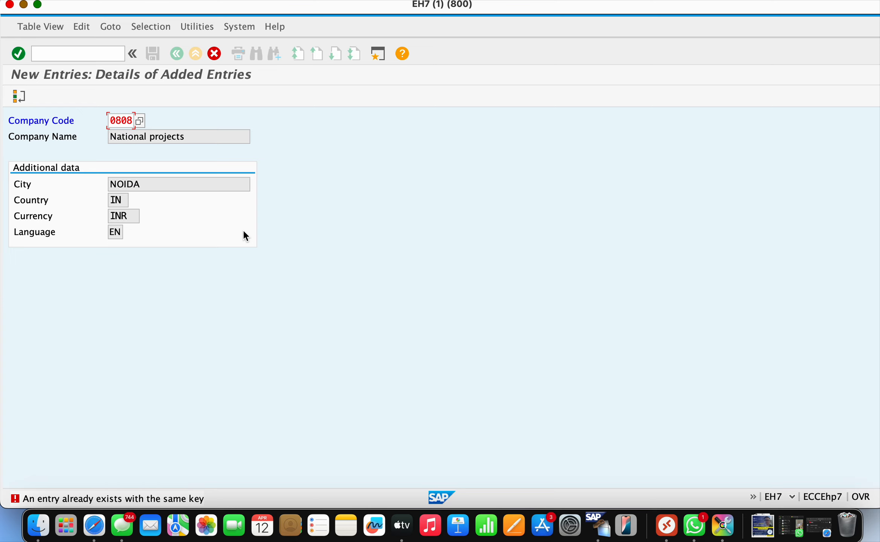
pyautogui.press('Return')
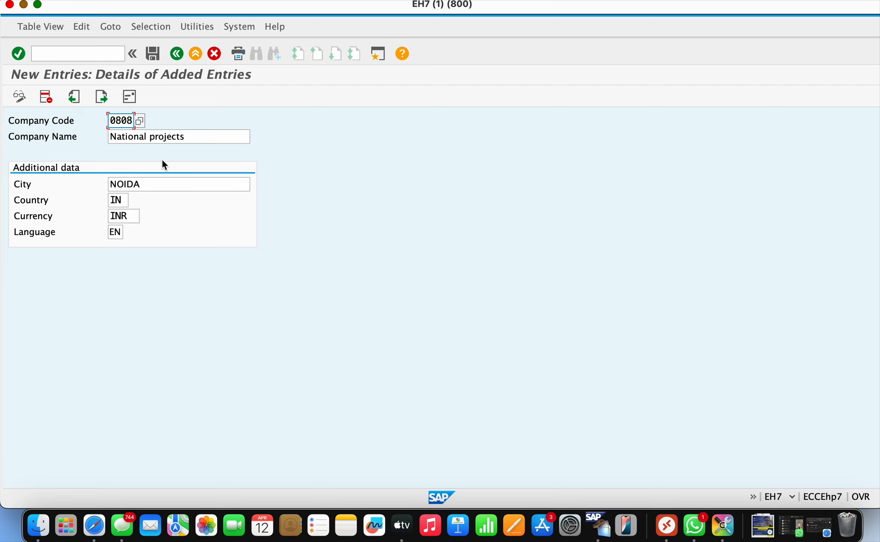
pyautogui.click(152, 53)
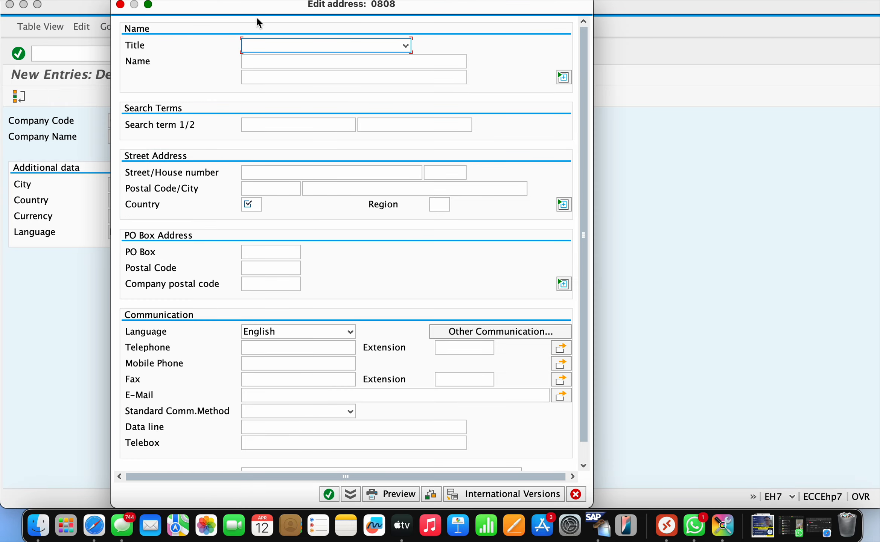
# - Choose Company as the title in the new company code's address
pyautogui.moveTo(259, 9)
pyautogui.mouseDown()
pyautogui.moveTo(262, 26)
pyautogui.moveTo(275, 2)
pyautogui.mouseUp()
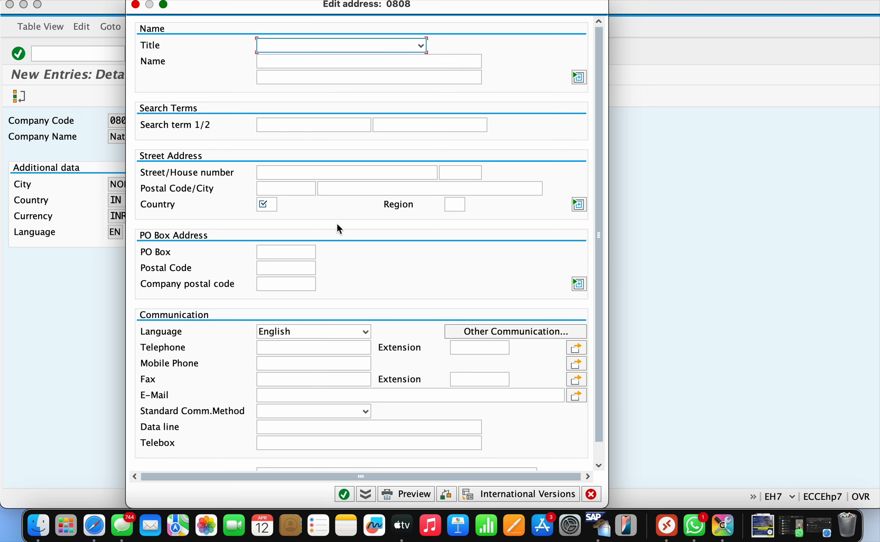
pyautogui.scroll(-1, 337, 225)
pyautogui.scroll(1, 337, 224)
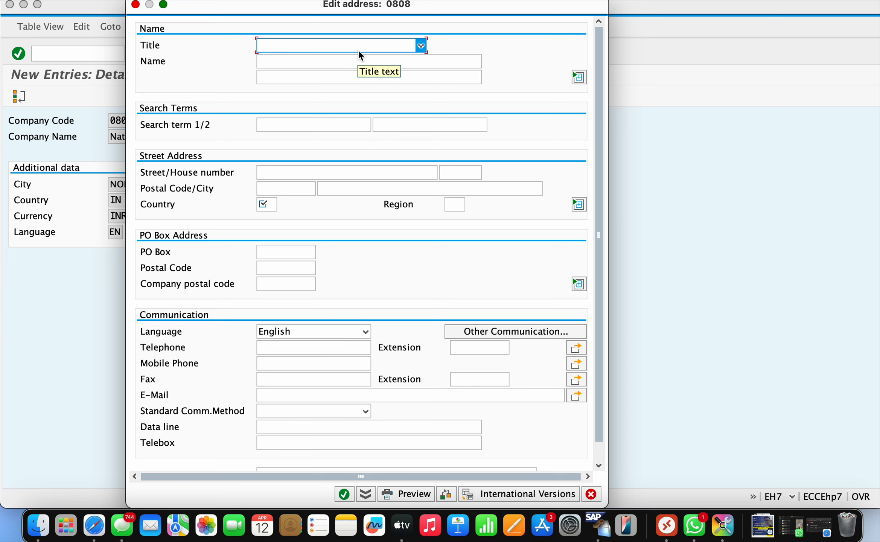
pyautogui.click(419, 46)
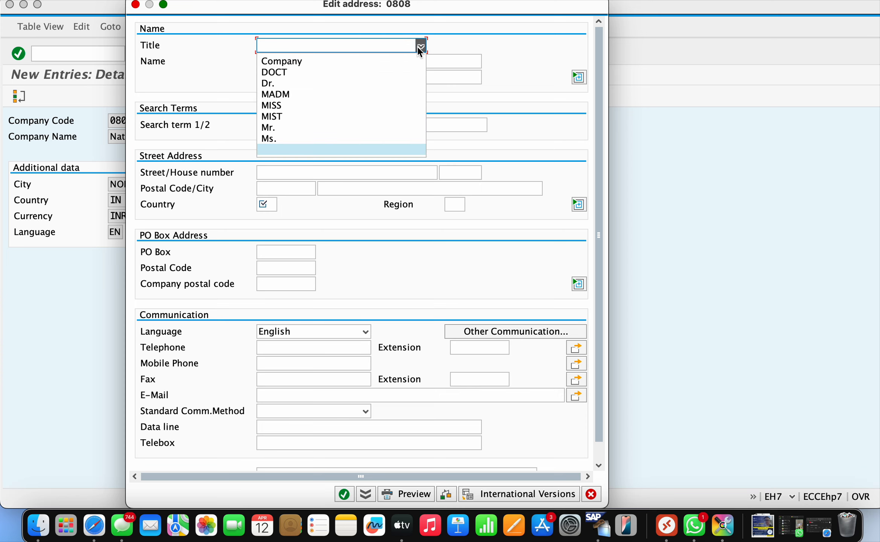
pyautogui.click(294, 62)
# - Enter "National projects construction" as the name in the company's address
pyautogui.click(294, 62)
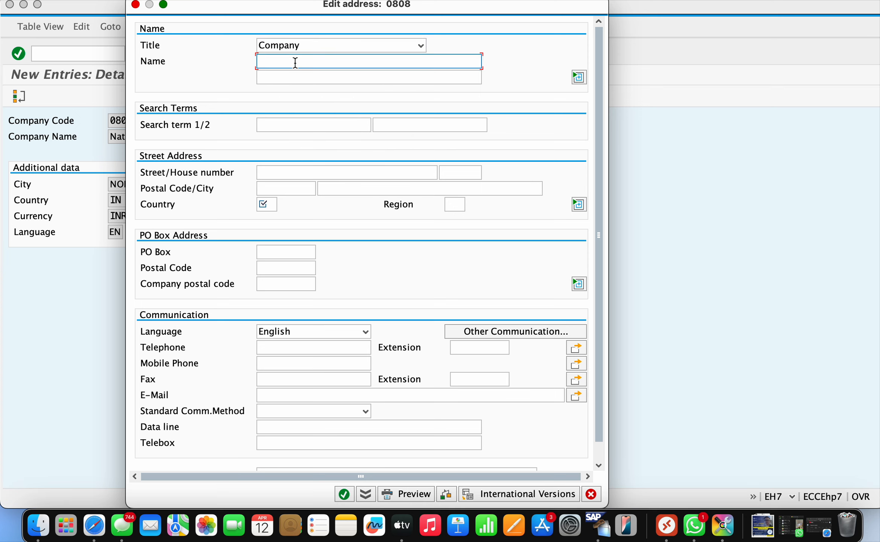
pyautogui.write('National')
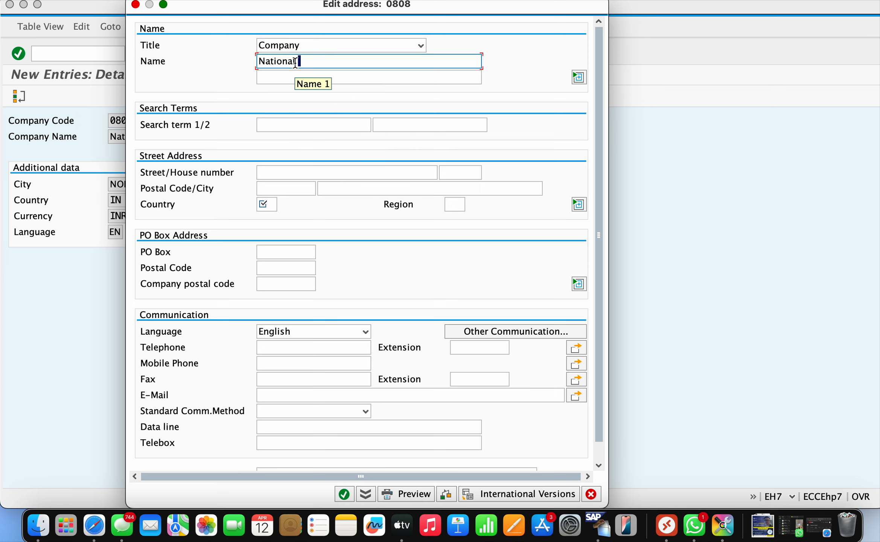
pyautogui.write(' projects')
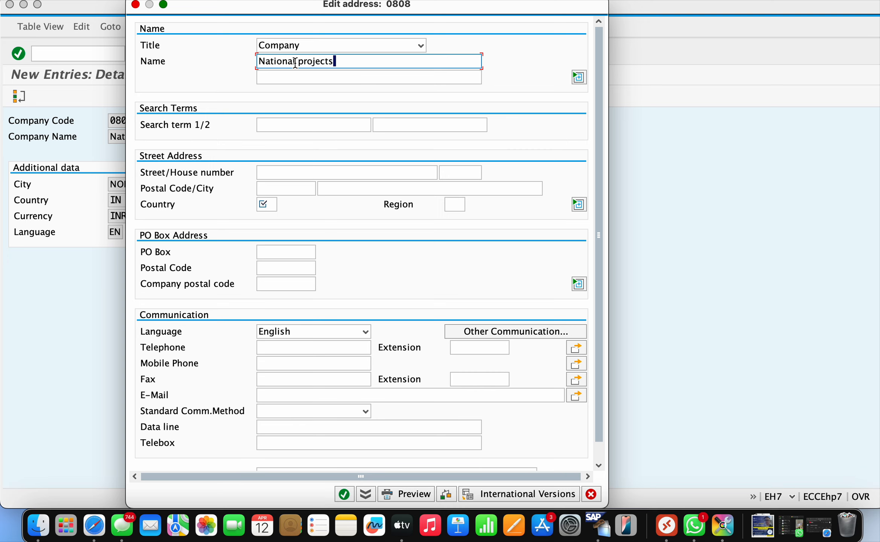
pyautogui.write(' construction corporati')
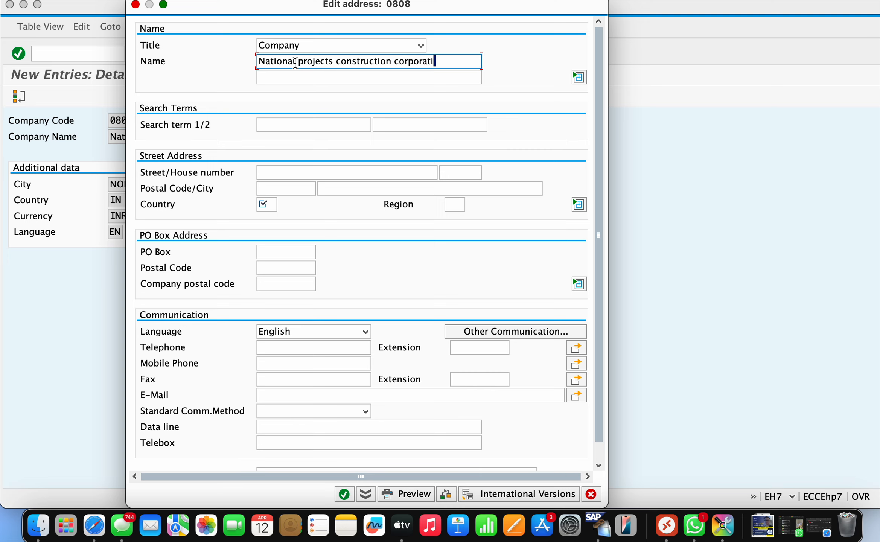
pyautogui.press('BackSpace')
pyautogui.press('BackSpace')
pyautogui.press('BackSpace')
pyautogui.press('BackSpace')
pyautogui.press('BackSpace')
pyautogui.press('BackSpace')
pyautogui.press('BackSpace')
pyautogui.press('BackSpace')
pyautogui.press('BackSpace')
pyautogui.press('BackSpace')
# - Leave the search terms empty and fill in the street and house number of the company's street address
pyautogui.click(298, 124)
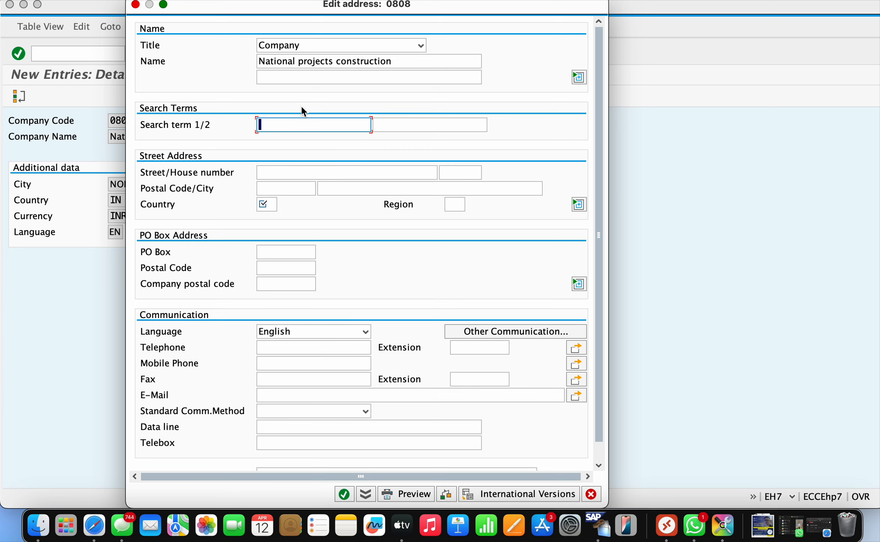
pyautogui.press('Tab')
pyautogui.click(303, 177)
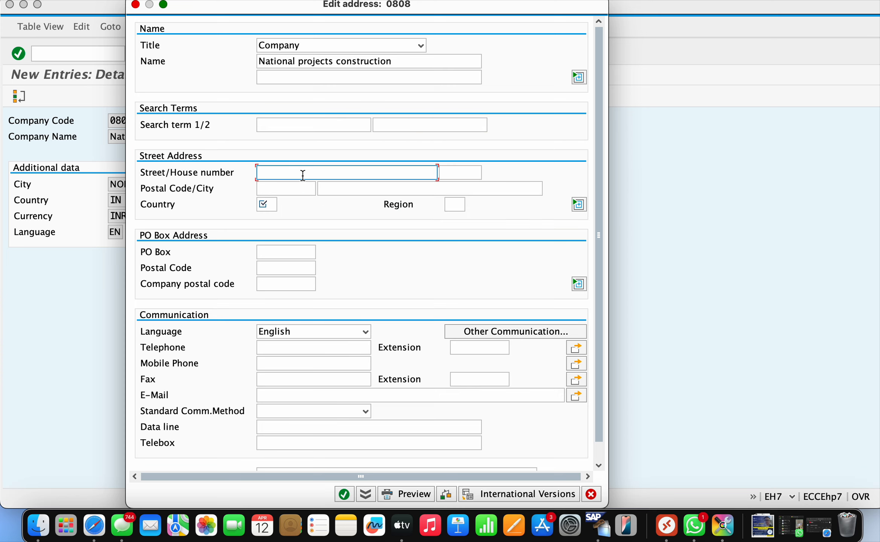
pyautogui.write('xyx')
pyautogui.press('Tab')
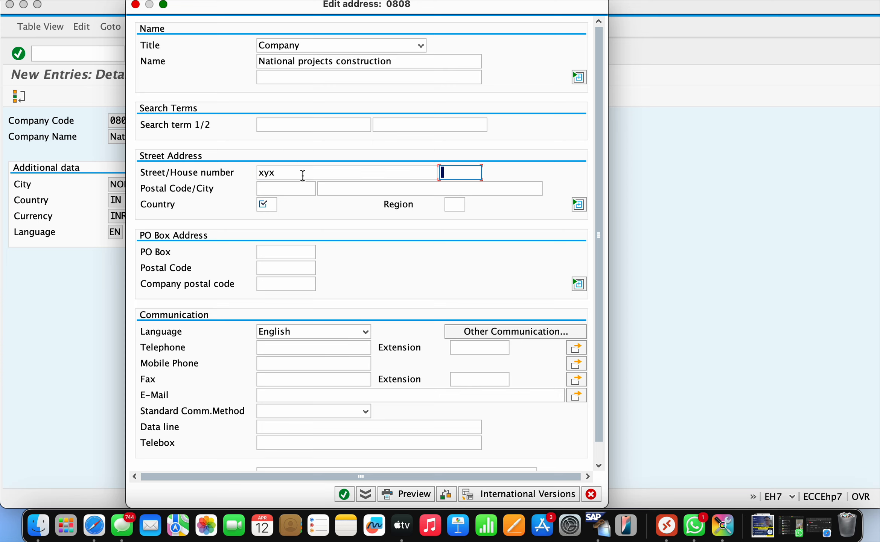
pyautogui.write('101')
pyautogui.press('Tab')
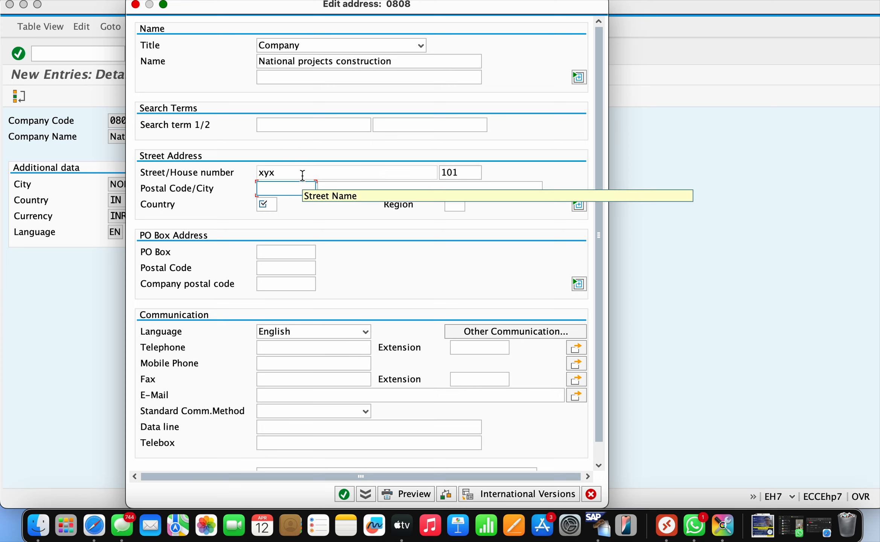
# - Fill in the postal code of the street address and set the country to "in"
pyautogui.write('201')
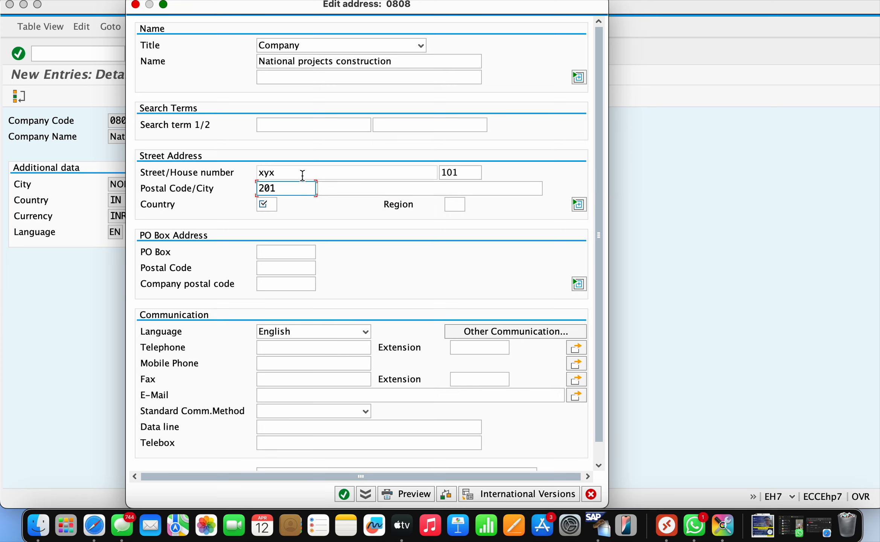
pyautogui.write('301')
pyautogui.press('Tab')
pyautogui.press('Tab')
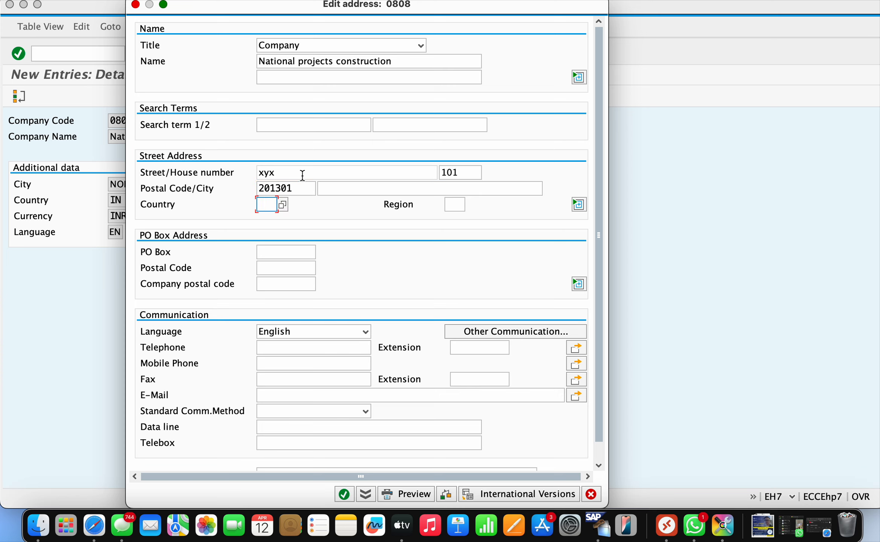
pyautogui.write('in')
pyautogui.press('Tab')
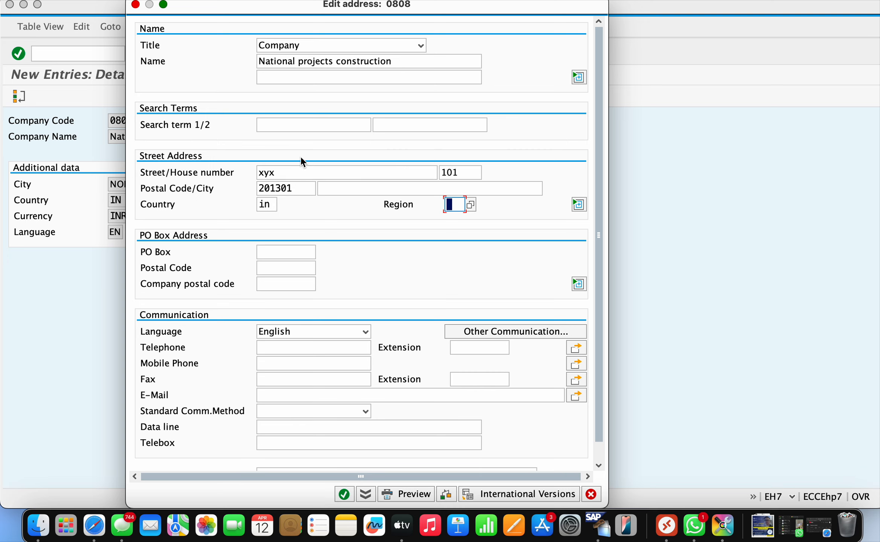
# - Pick region 24, Uttar Pradesh, from the available regions for the street address
pyautogui.click(471, 204)
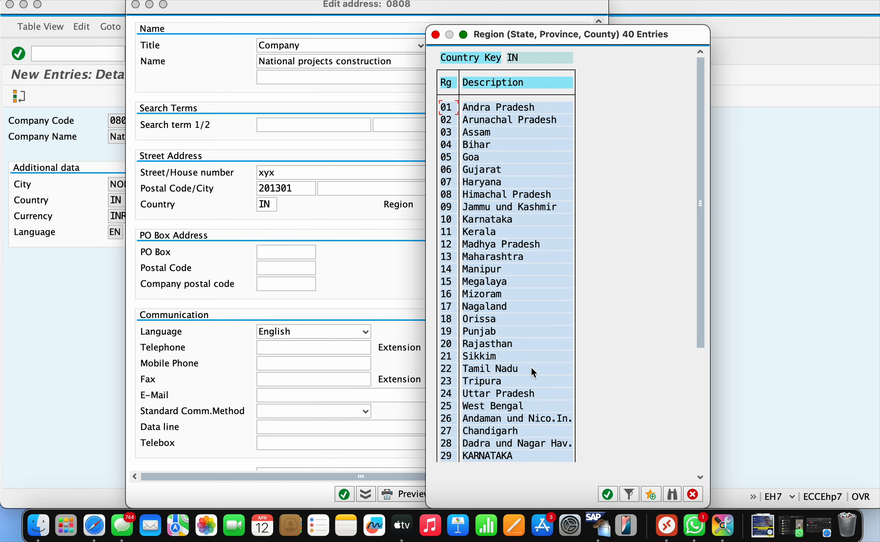
pyautogui.click(486, 394)
pyautogui.doubleClick(488, 394)
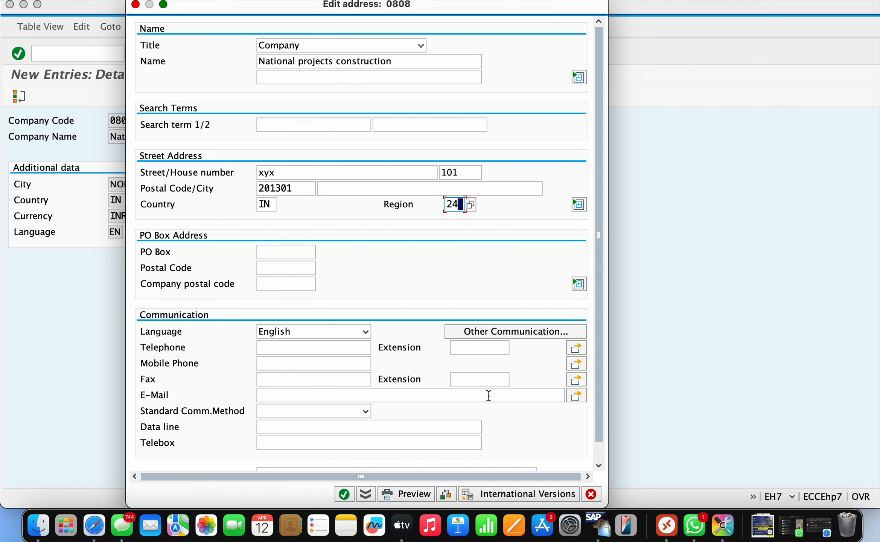
# - Fill in the PO box number and its postal code in the PO Box Address section
pyautogui.click(281, 252)
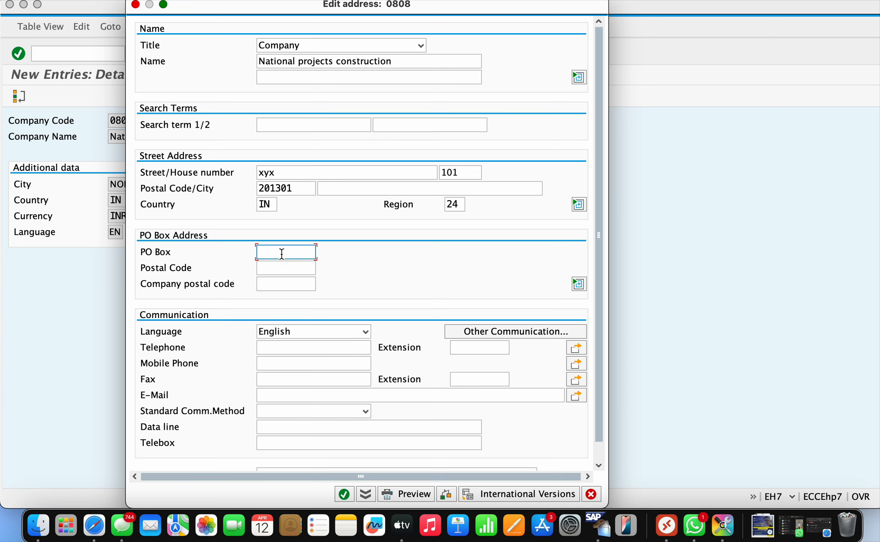
pyautogui.write('52225')
pyautogui.press('Tab')
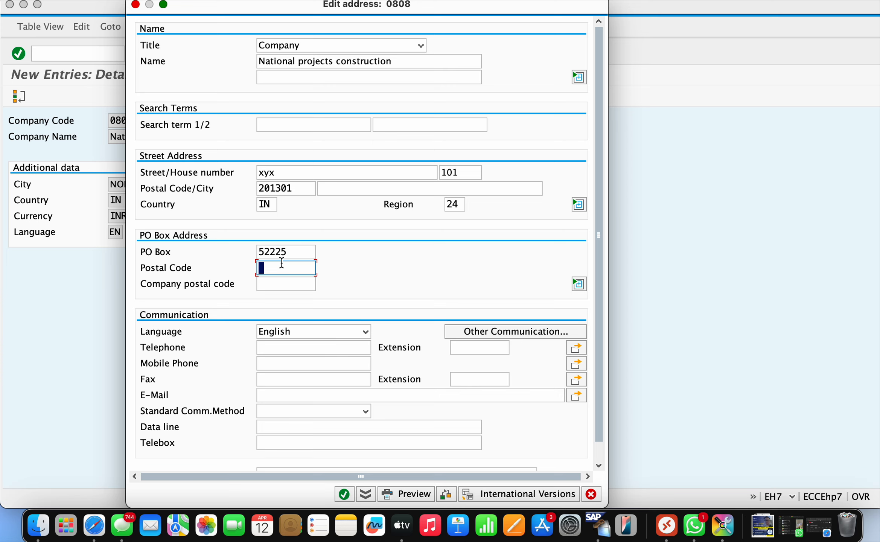
pyautogui.write('52225')
pyautogui.press('Tab')
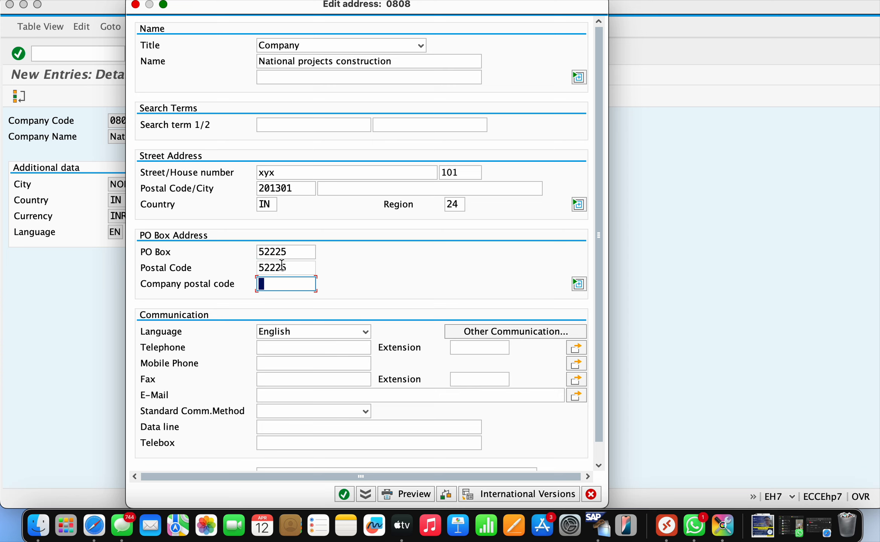
# - Leave the company postal code empty and request a preview of the company's address
pyautogui.hotkey('shift', 'Tab')
pyautogui.hotkey('shift', 'Tab')
pyautogui.click(286, 286)
pyautogui.scroll(-1, 350, 359)
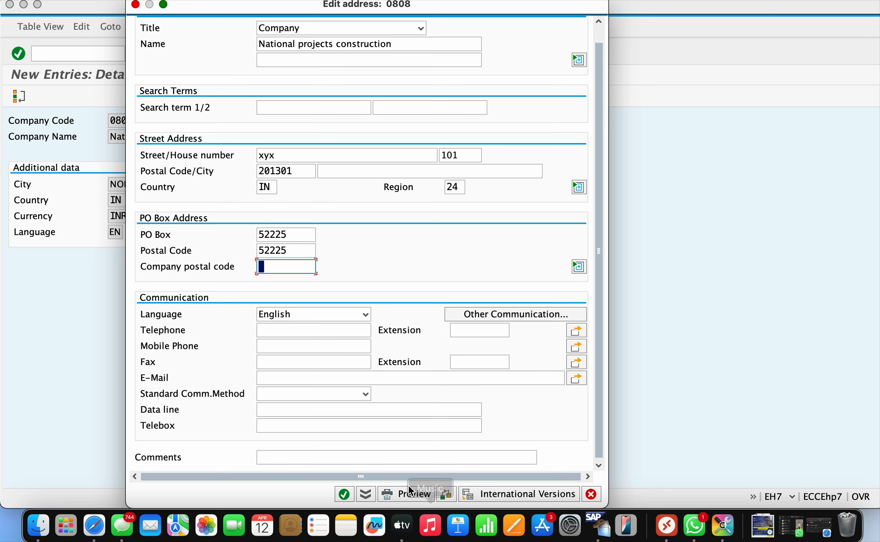
pyautogui.click(415, 495)
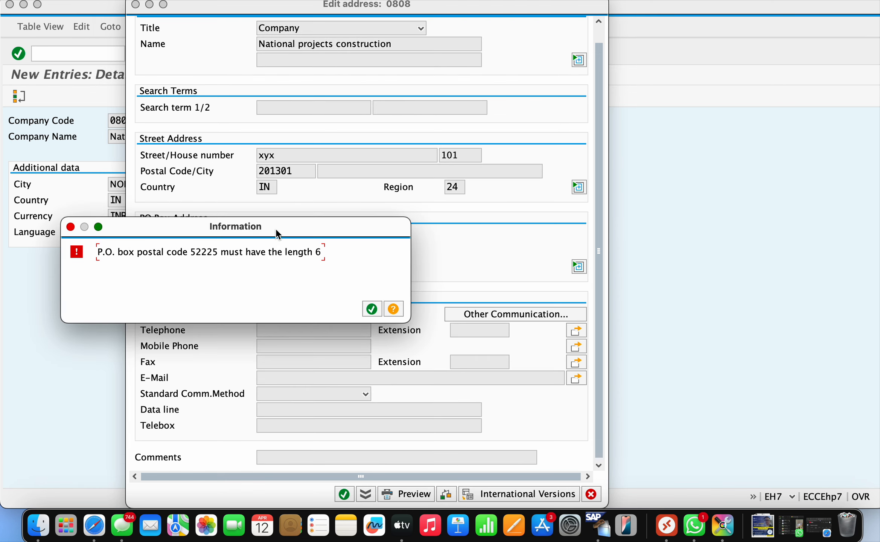
# - Dismiss the postal code message and replace the PO box postal code with the six-digit code used in the street address
pyautogui.moveTo(277, 234); pyautogui.dragTo(698, 167)
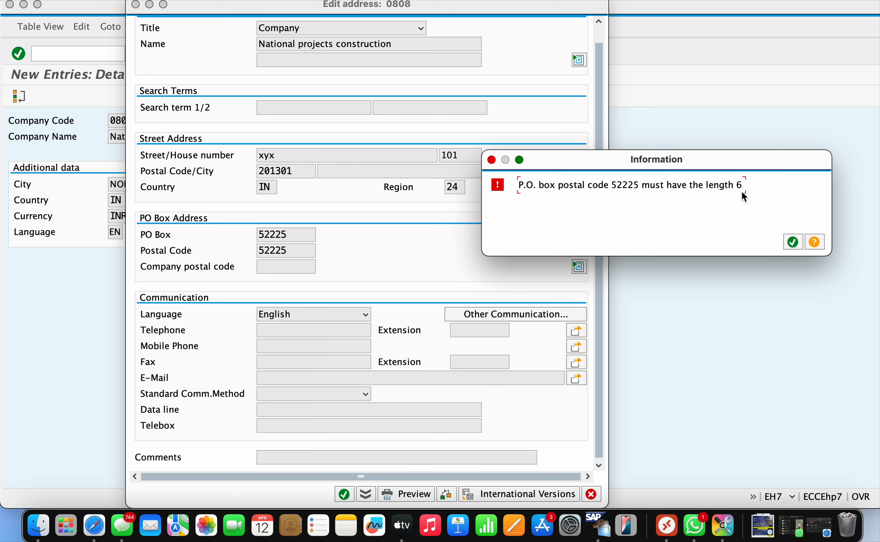
pyautogui.click(793, 242)
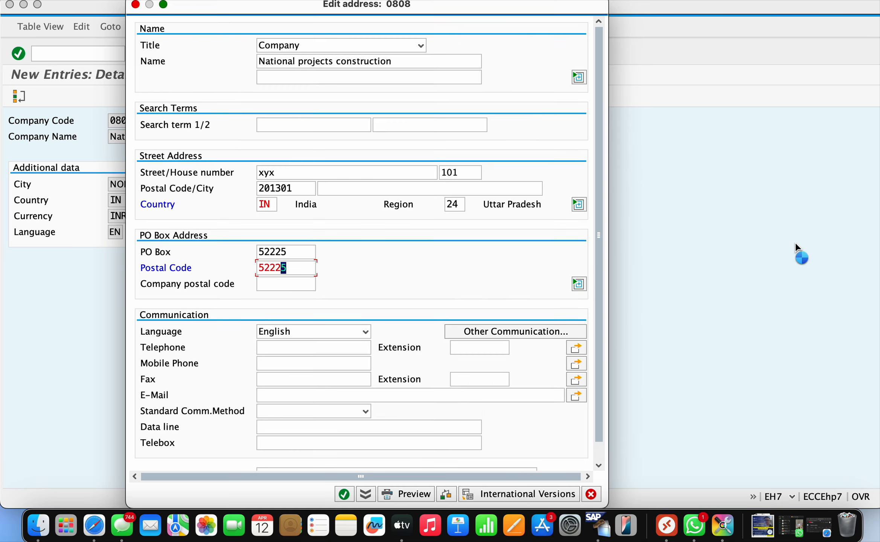
pyautogui.click(306, 274)
pyautogui.press('BackSpace')
pyautogui.press('BackSpace')
pyautogui.press('BackSpace')
pyautogui.press('BackSpace')
pyautogui.press('BackSpace')
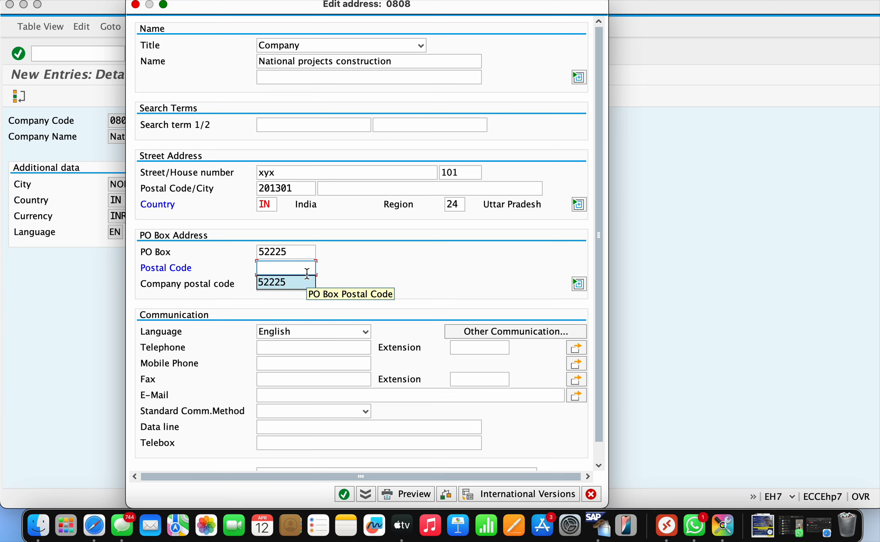
pyautogui.write('20')
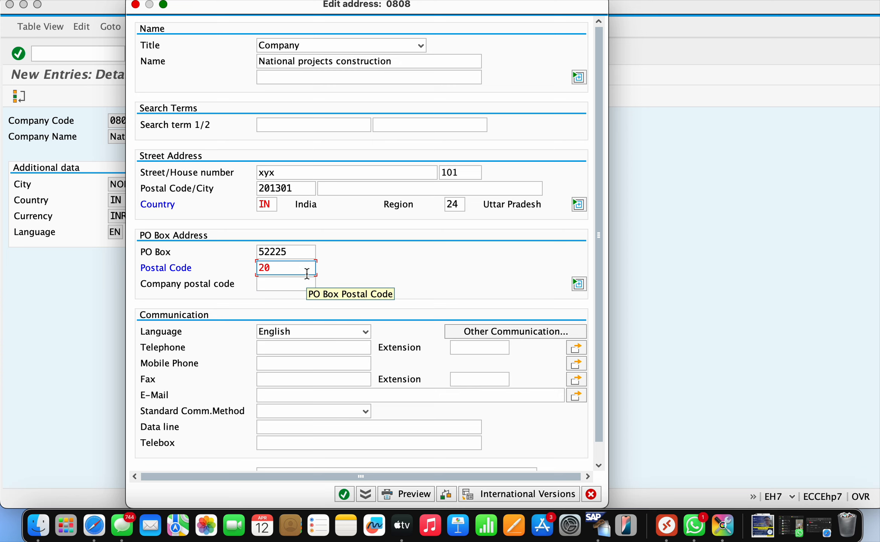
pyautogui.write('1301')
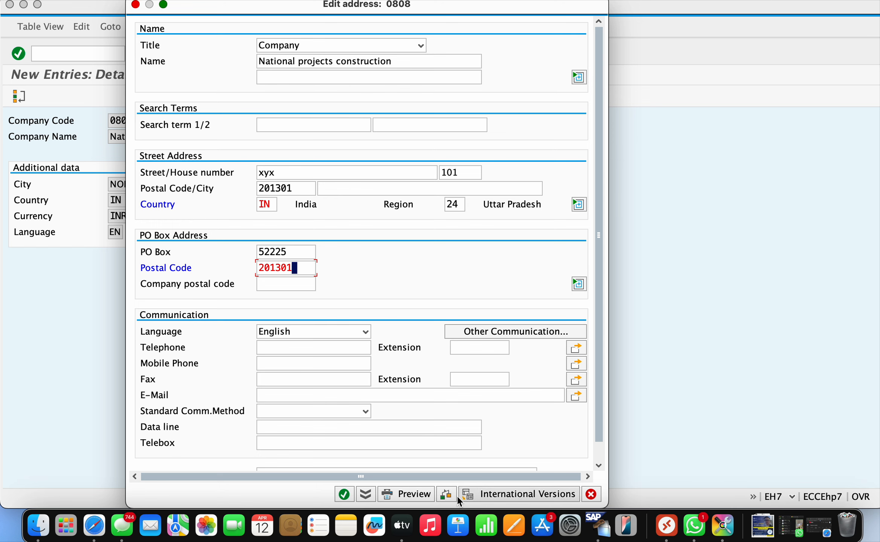
# - Preview the company's formatted address, staying in address maintenance, and close the print preview
pyautogui.click(419, 494)
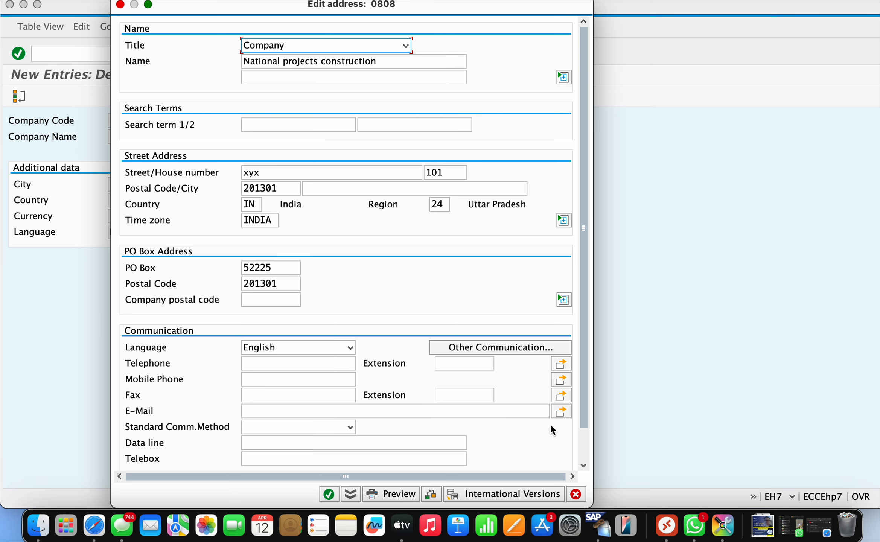
pyautogui.click(120, 5)
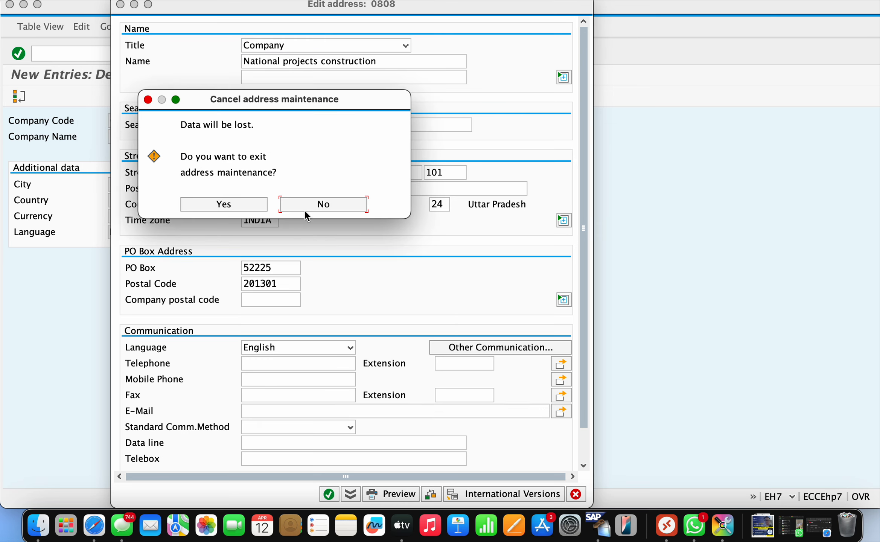
pyautogui.click(328, 207)
pyautogui.scroll(-3, 572, 442)
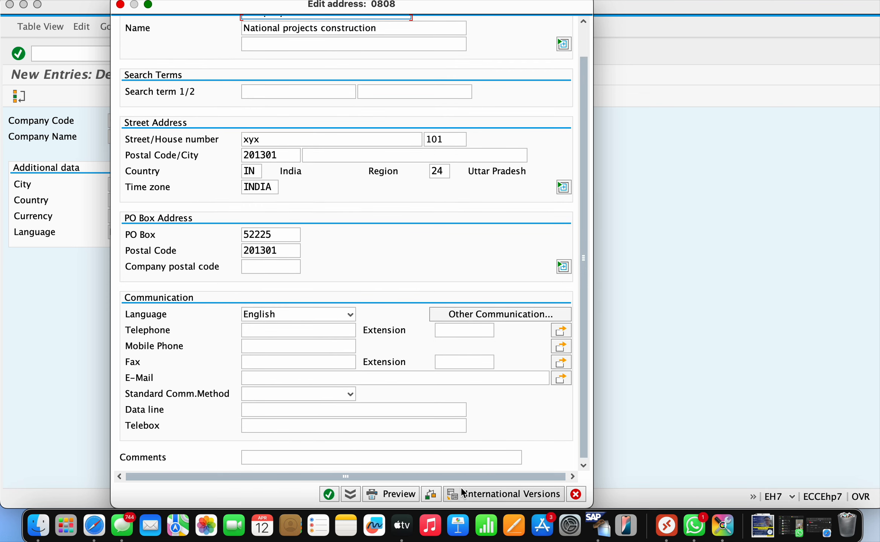
pyautogui.click(392, 493)
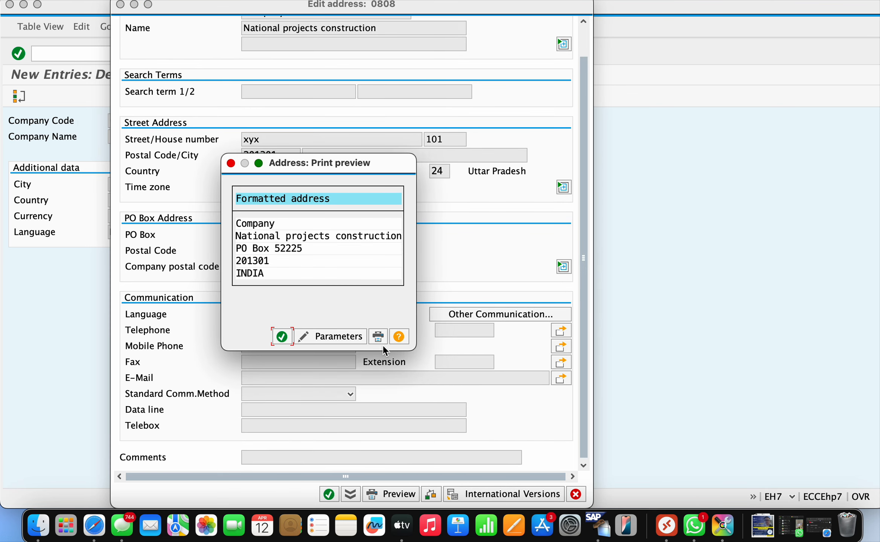
pyautogui.click(282, 335)
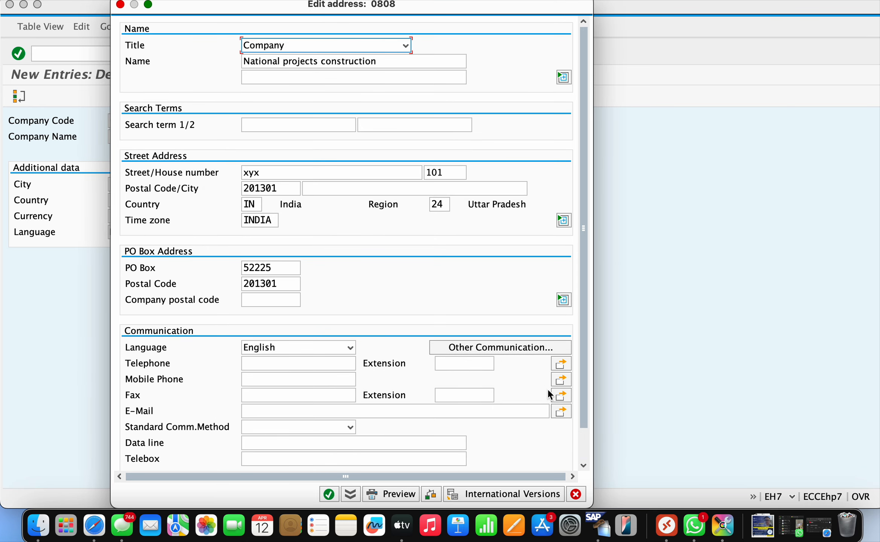
# - Accept the company address and save the new company code to customizing request EH7K903756 as a local request
pyautogui.scroll(-3, 556, 449)
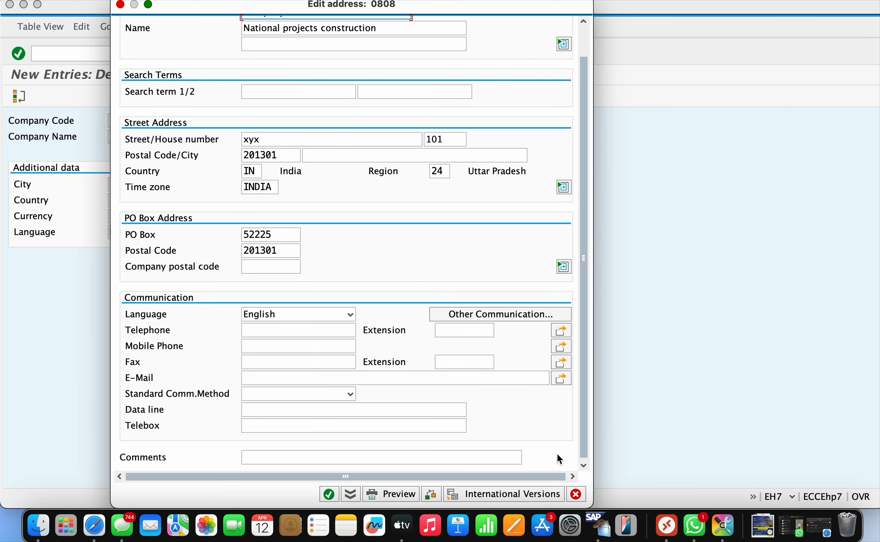
pyautogui.click(329, 493)
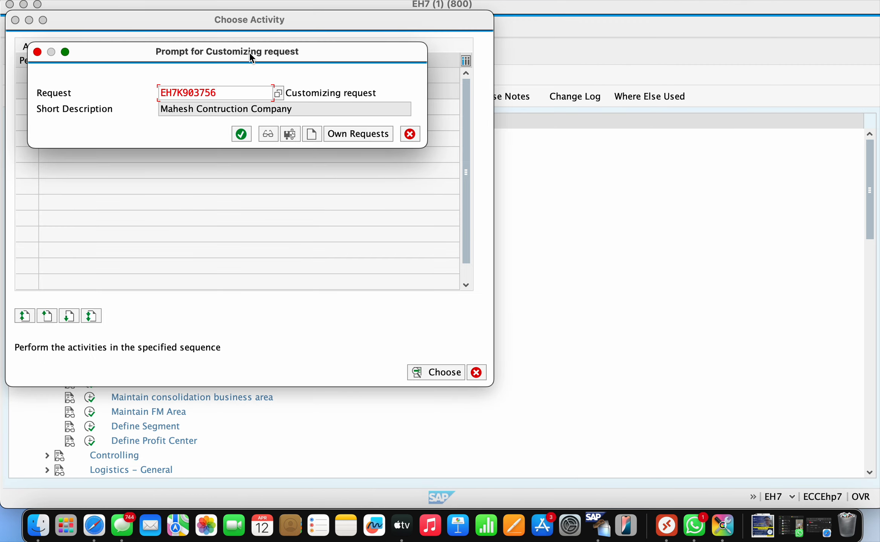
pyautogui.moveTo(280, 53); pyautogui.dragTo(442, 104)
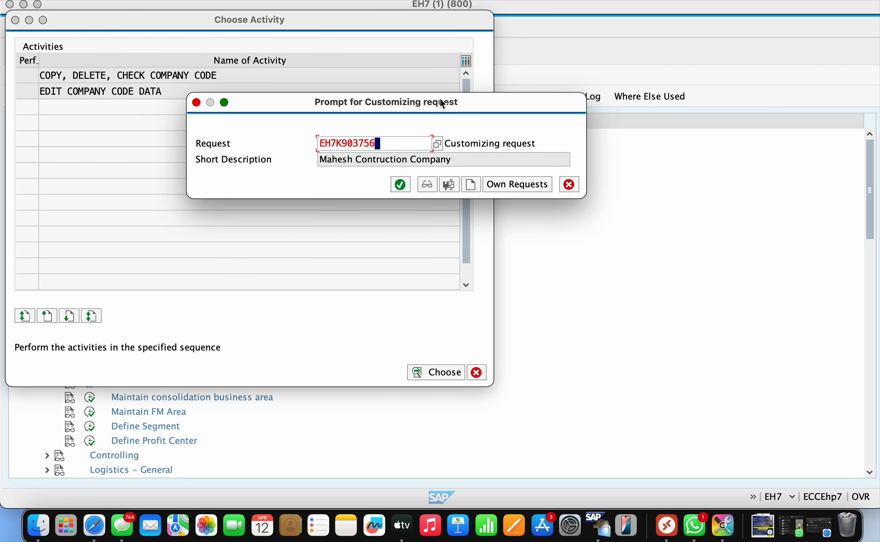
pyautogui.click(402, 186)
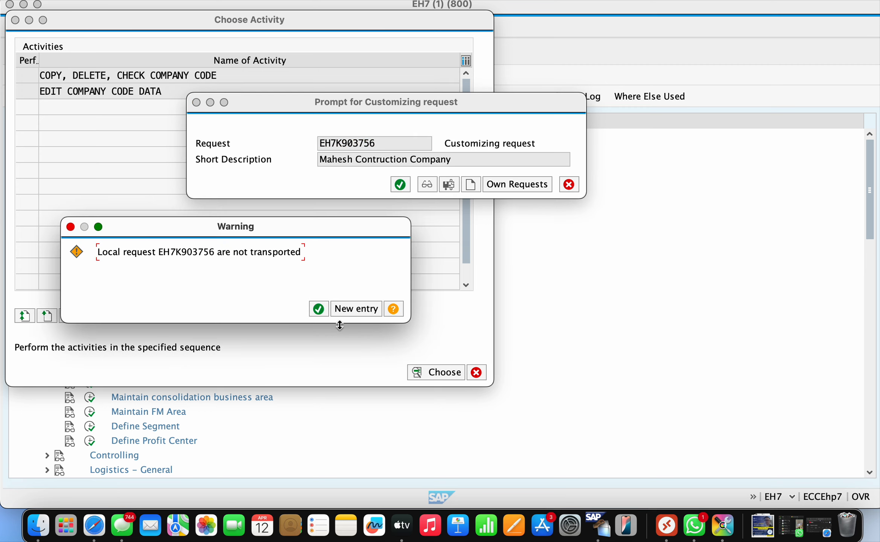
pyautogui.click(316, 309)
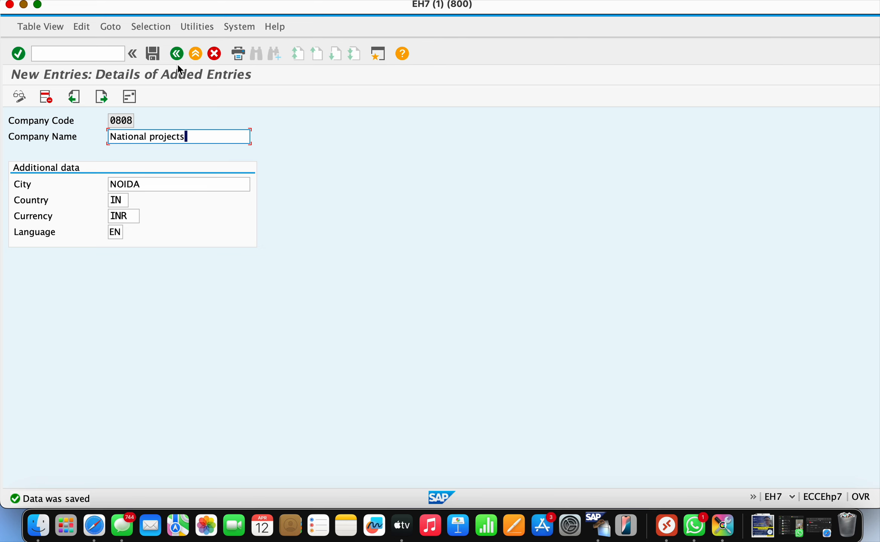
# - Leave the company code entries, close the activity selection, and reopen the Edit Company Code Data activity
pyautogui.click(176, 52)
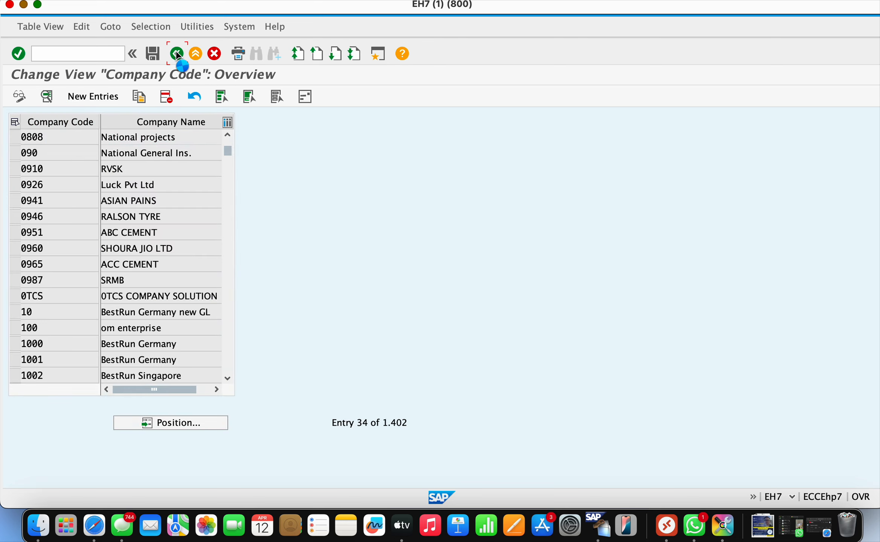
pyautogui.click(176, 50)
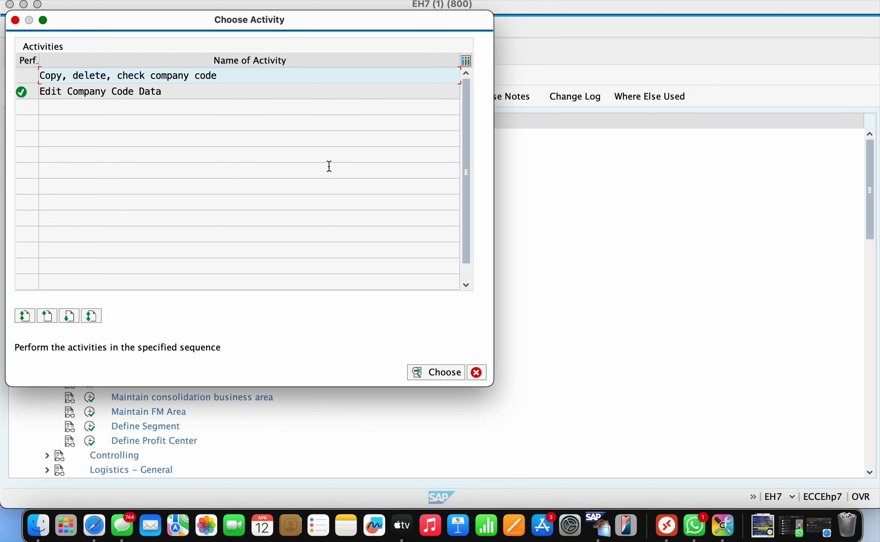
pyautogui.click(15, 20)
pyautogui.click(91, 355)
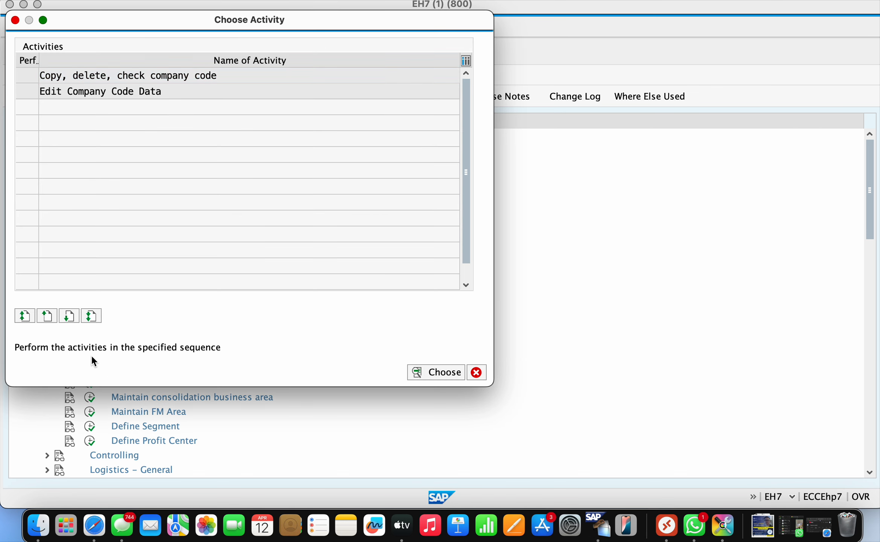
pyautogui.click(137, 94)
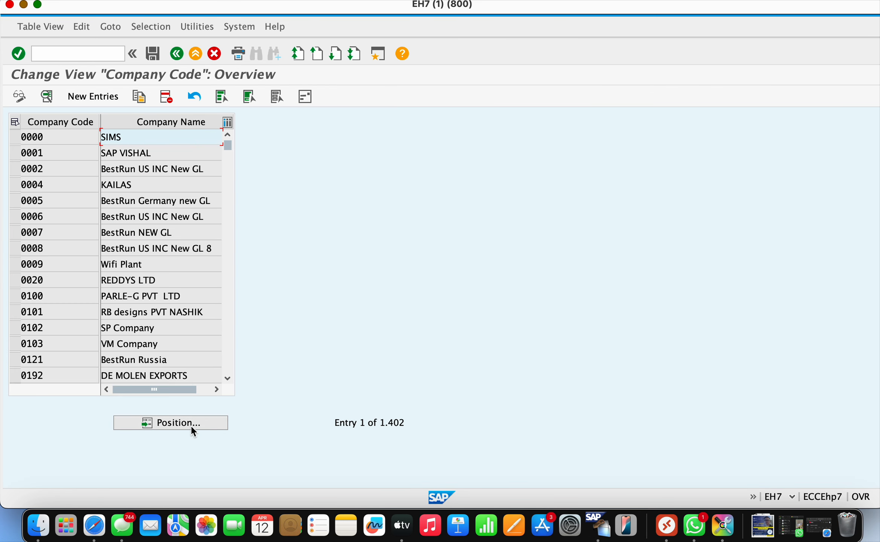
# - Position the company code overview at entry 0808 and select its company code
pyautogui.click(192, 425)
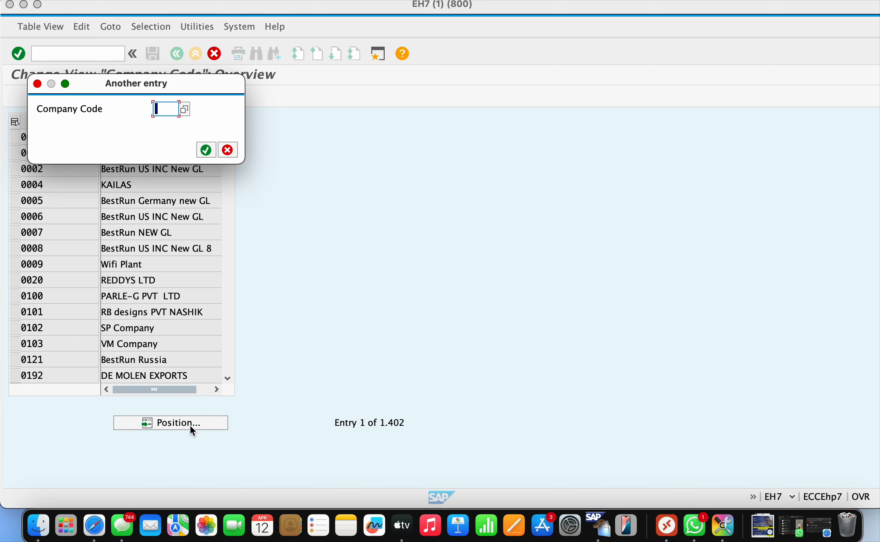
pyautogui.write('0808')
pyautogui.press('Return')
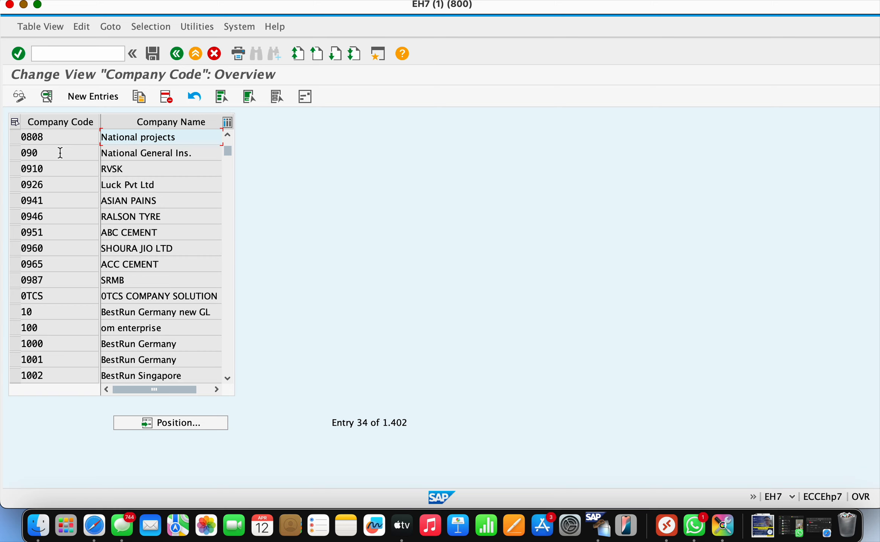
pyautogui.click(80, 135)
pyautogui.press('shift+super+5')
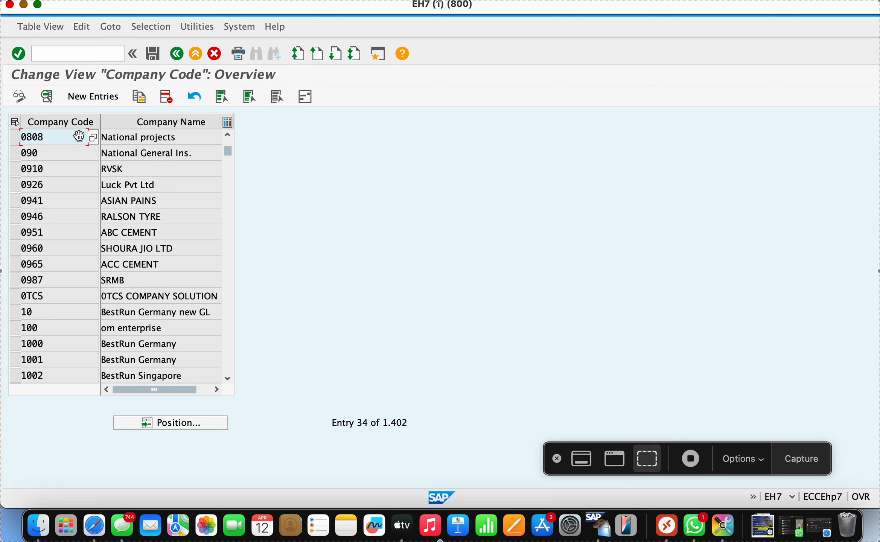